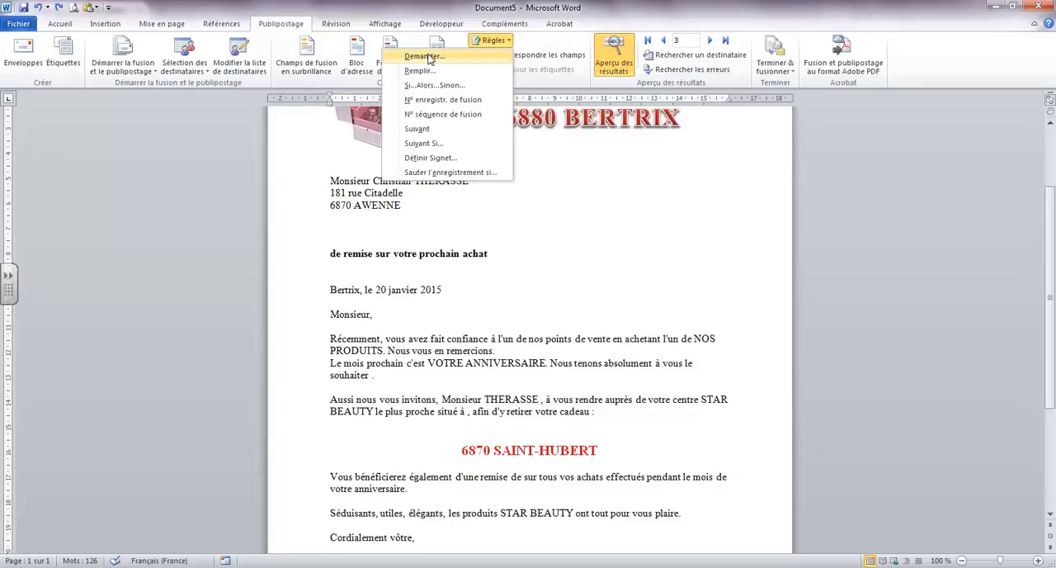
Set up an Ask rule with bookmark "Pourcent", prompt "Quel est le pourcentage de remise?" and default text "xx"
click(426, 56)
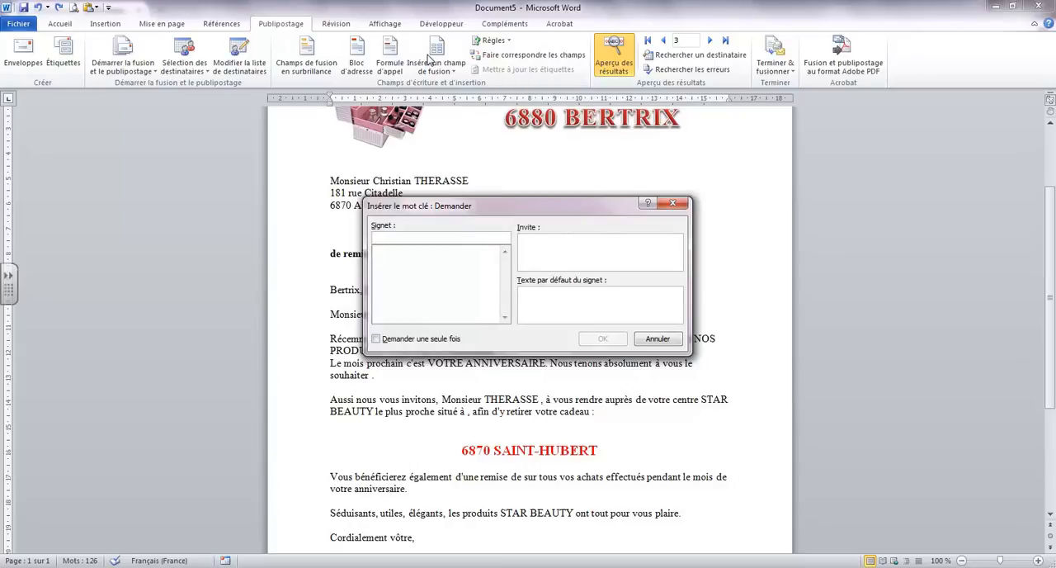
text(Pourcent)
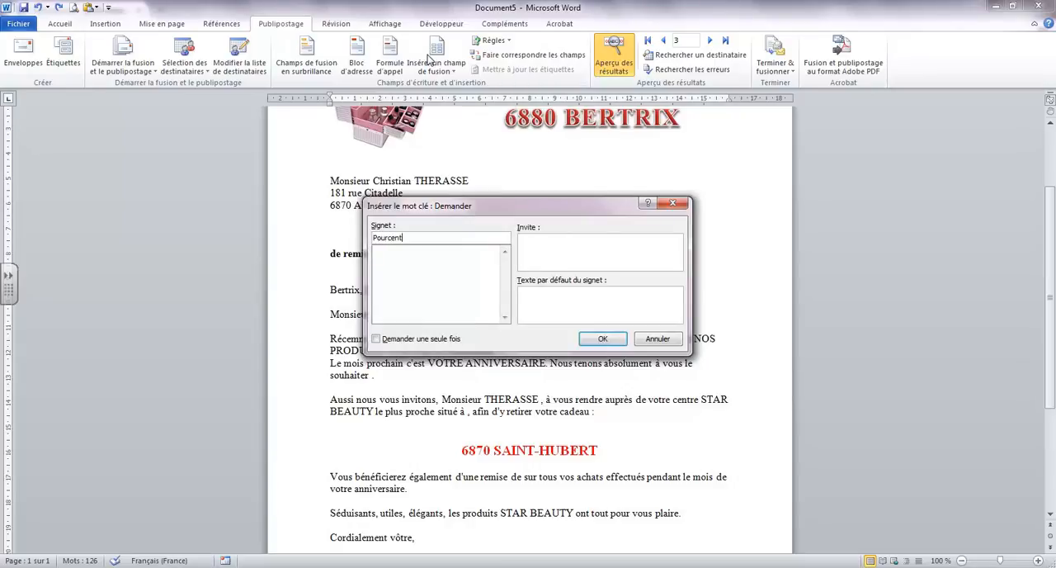
key(Tab)
text(Quel est le pourcentage d)
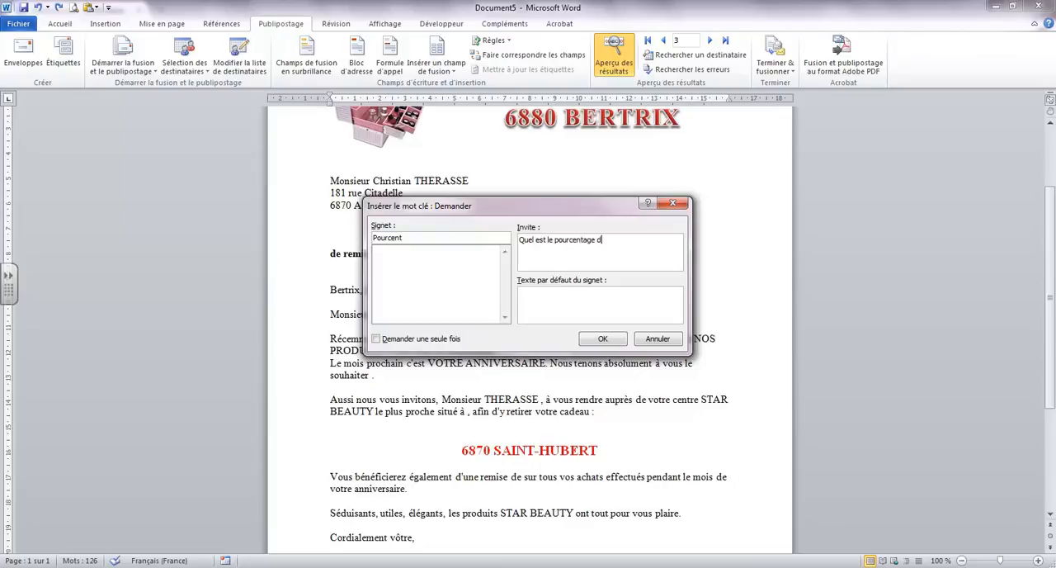
text(e remise?)
text(xx)
Make the Ask rule prompt only once, insert it in the letter and accept the default answer
click(377, 339)
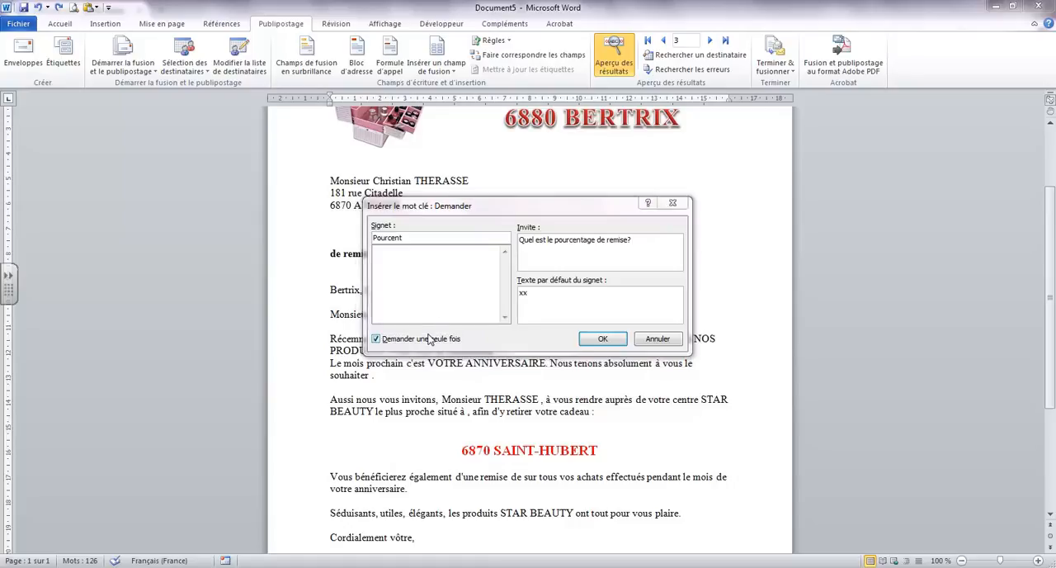
click(481, 209)
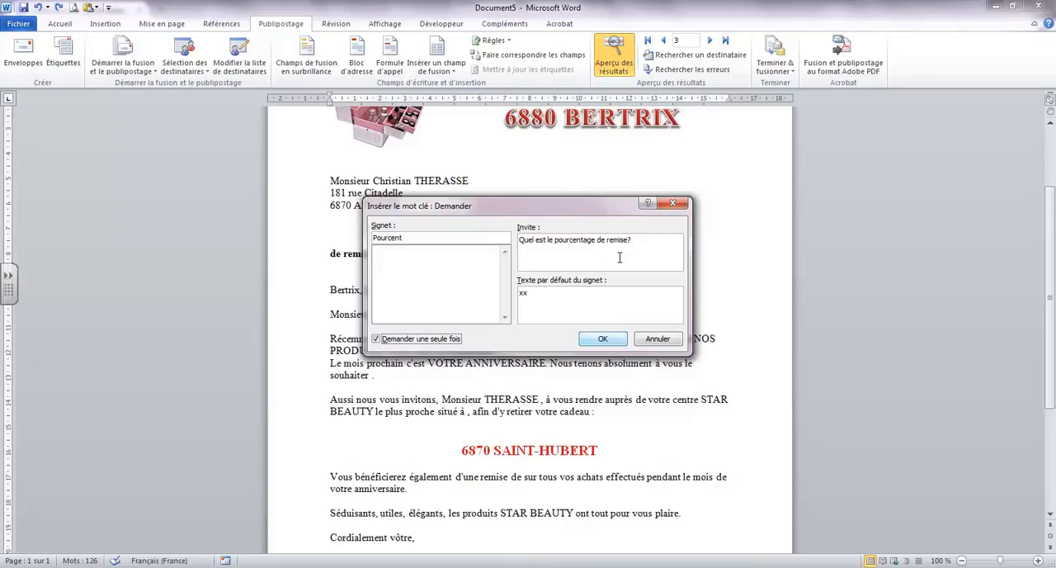
click(601, 341)
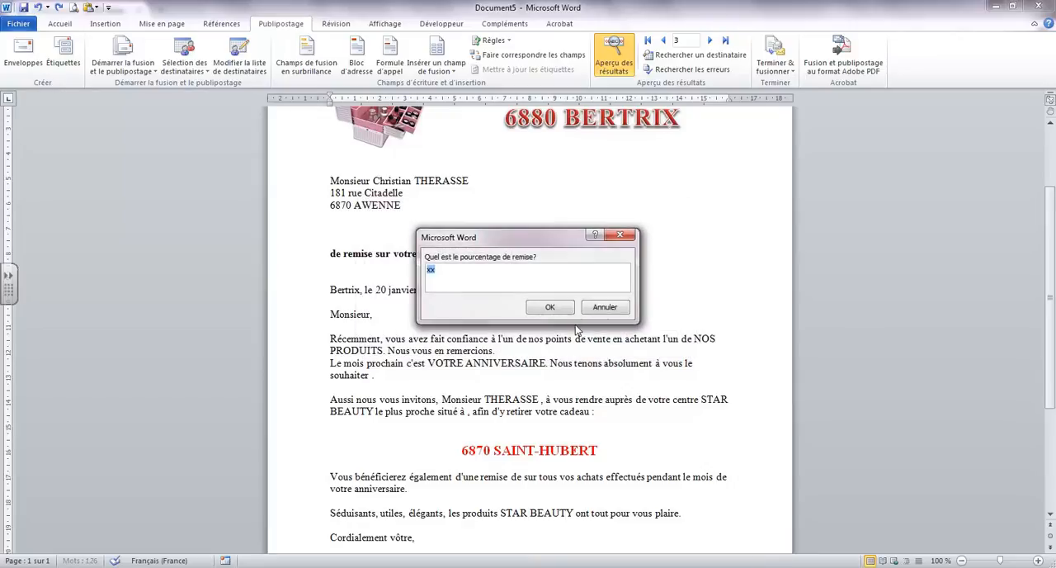
click(551, 309)
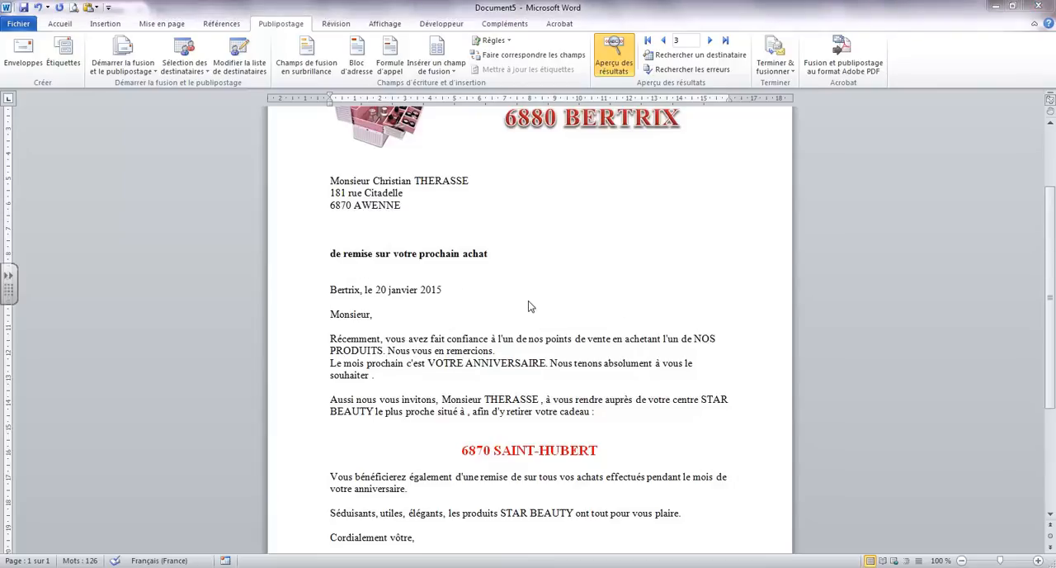
Reveal the field codes, move the ASK field line above the bold discount heading, and hide the codes again
click(333, 254)
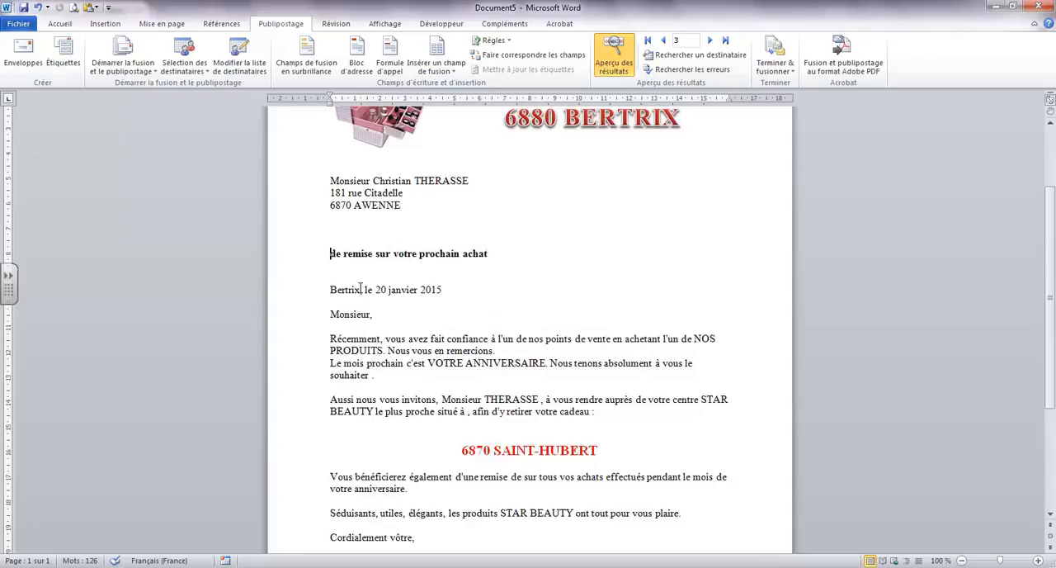
key(alt+F9)
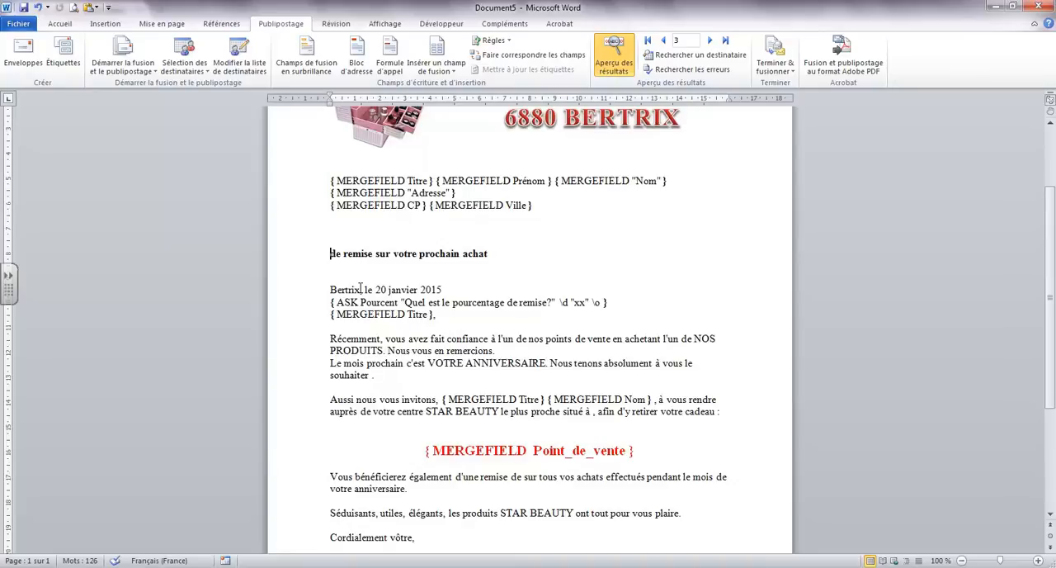
click(284, 307)
drag(377, 304, 337, 243)
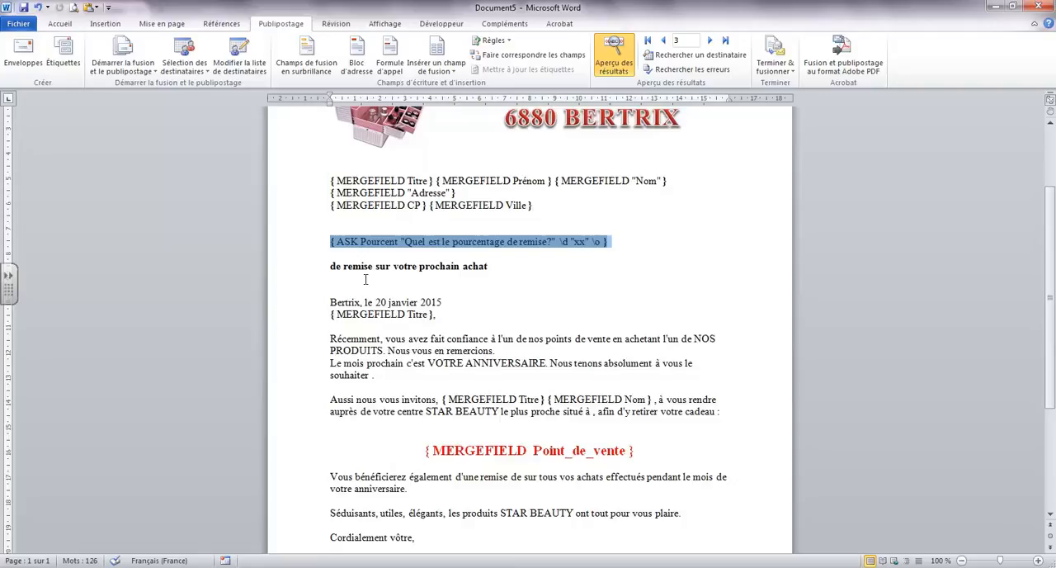
click(331, 265)
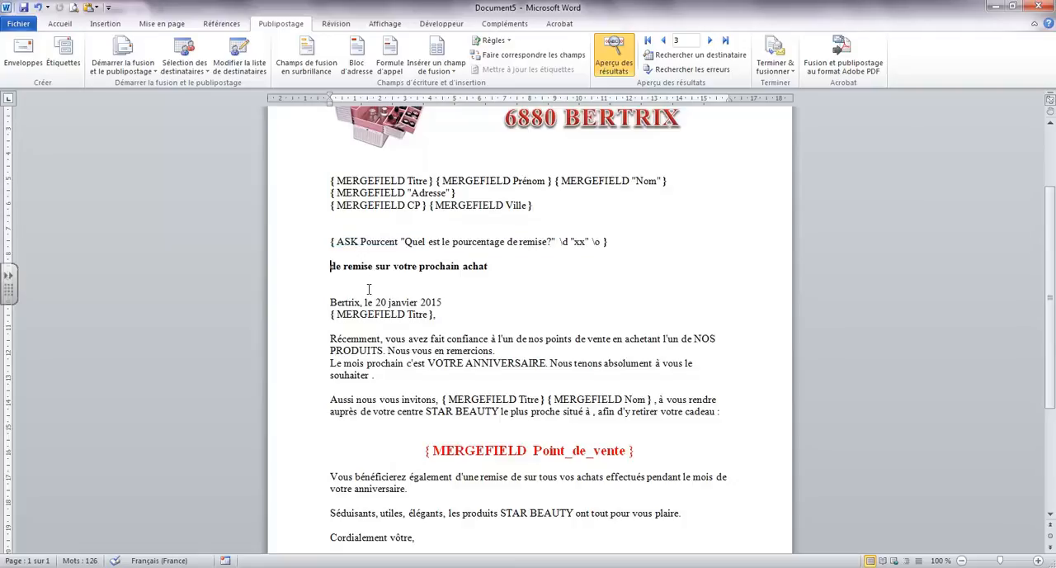
key(alt+F9)
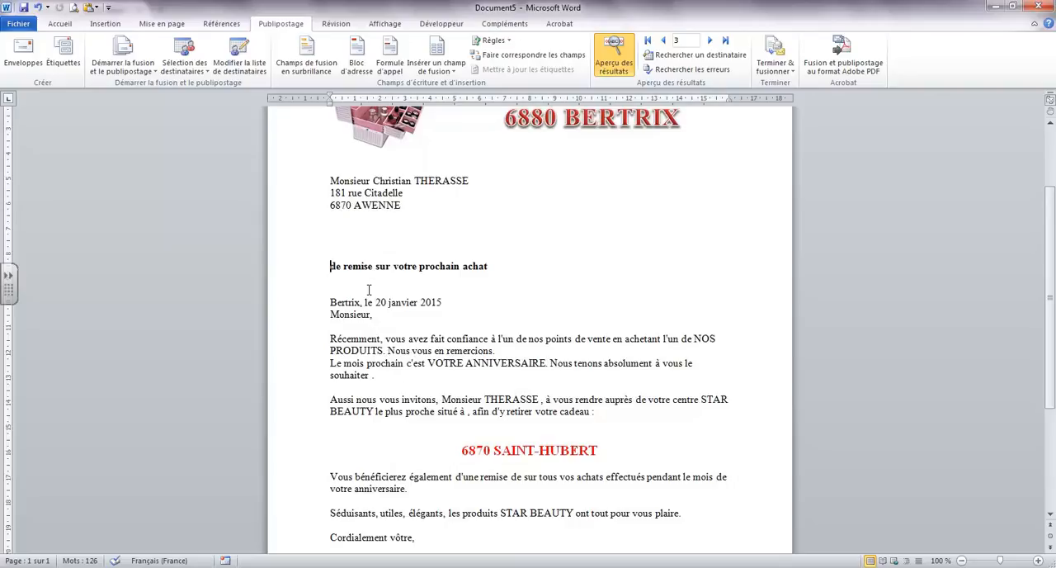
Insert a "REF Pourcent" field and a space before "de remise sur votre prochain achat" and show its result
key(ctrl+F9)
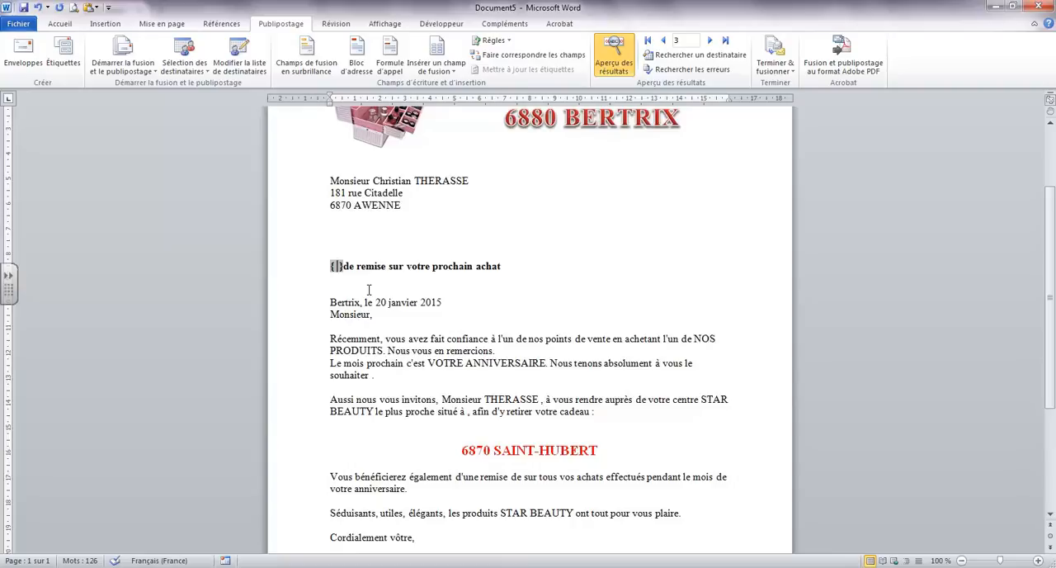
text(REF)
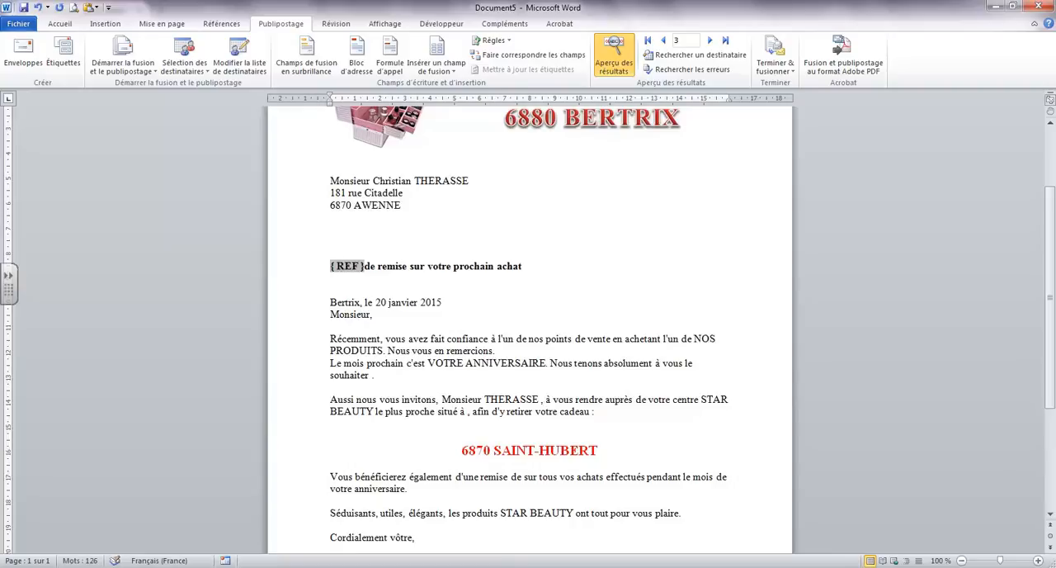
text( Pourivc)
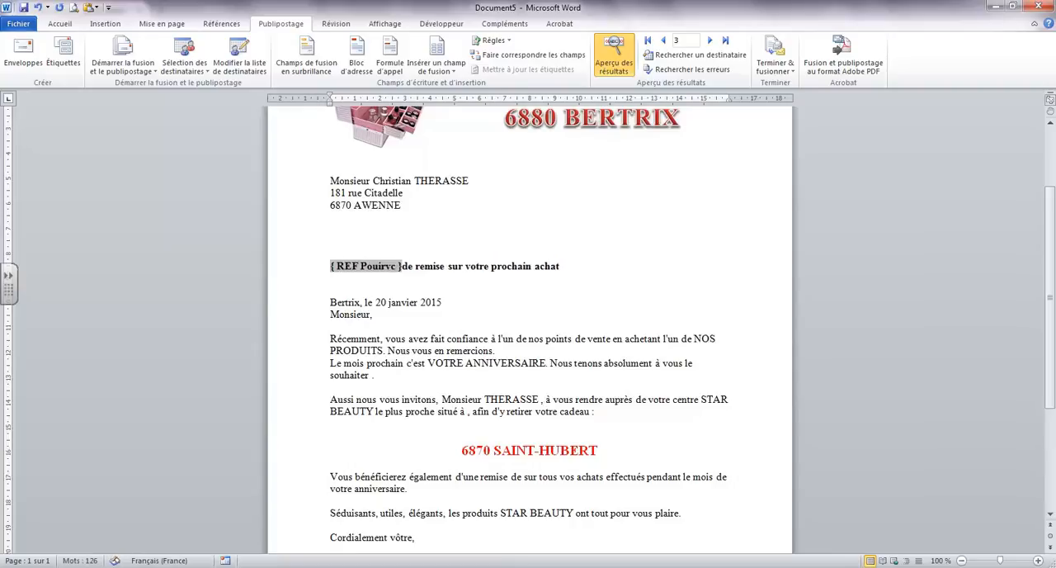
key(BackSpace)
key(BackSpace)
key(BackSpace)
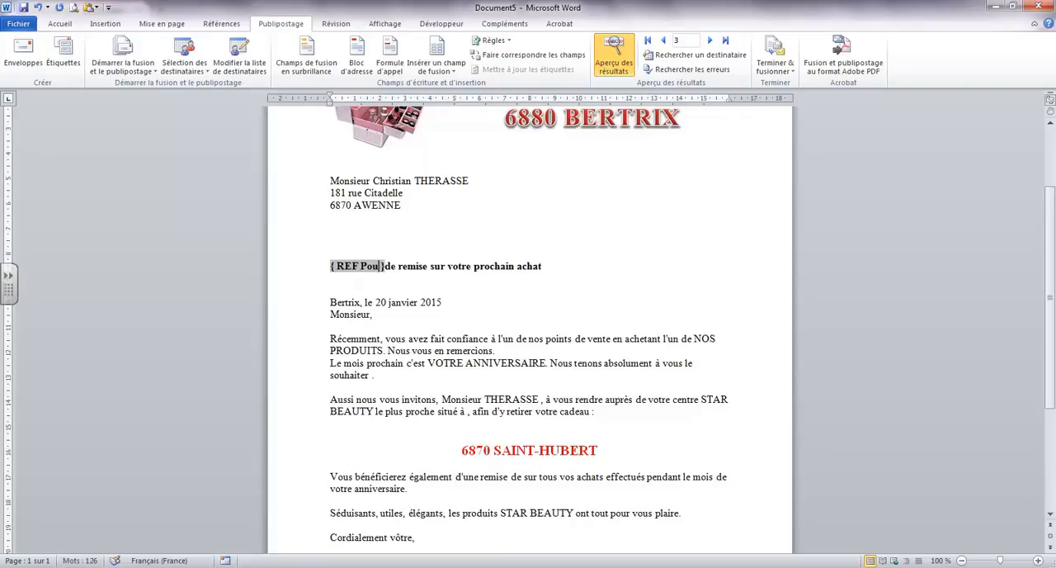
text(ent)
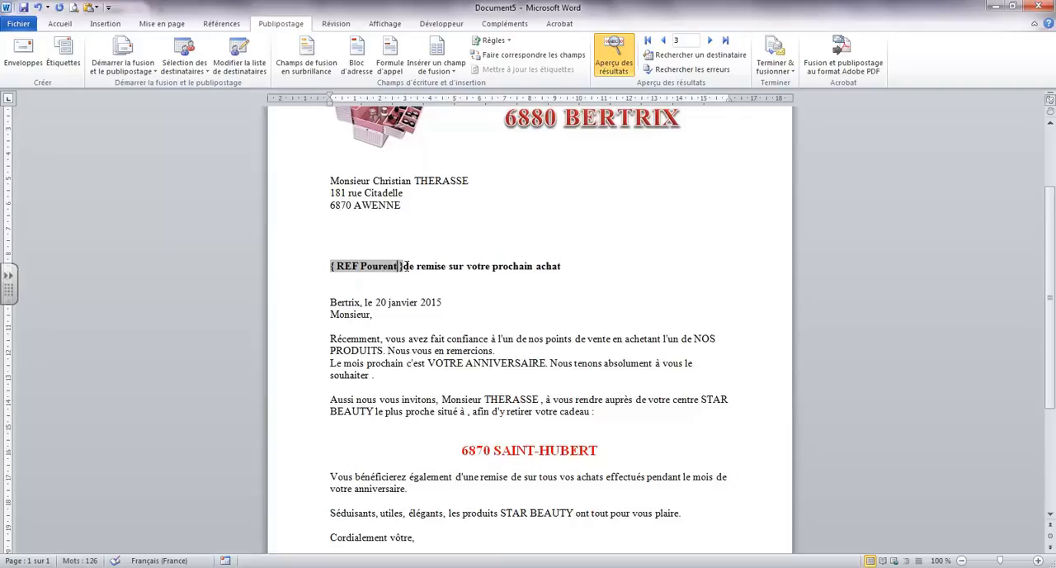
click(405, 266)
click(373, 265)
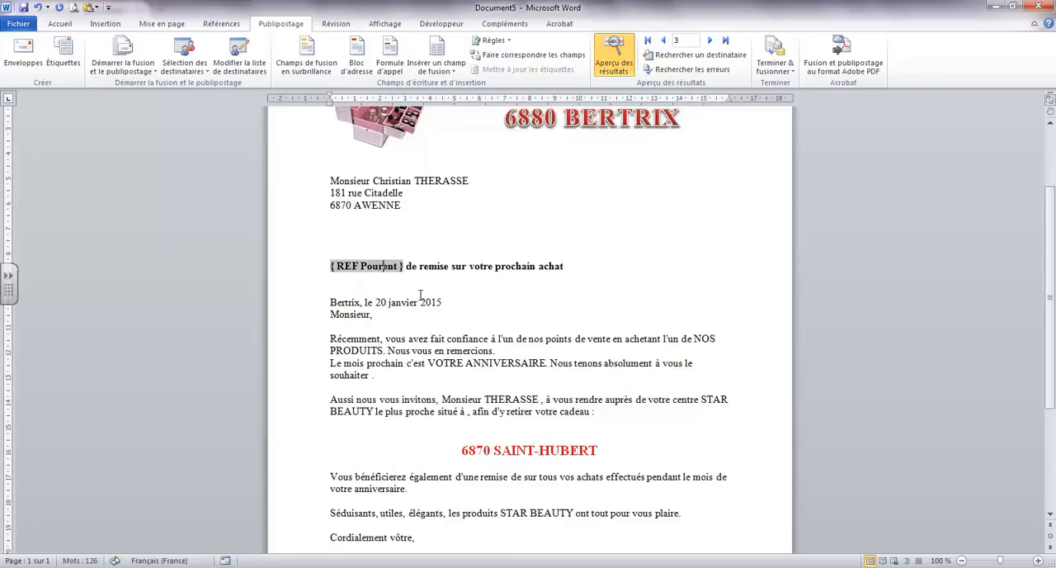
text(c)
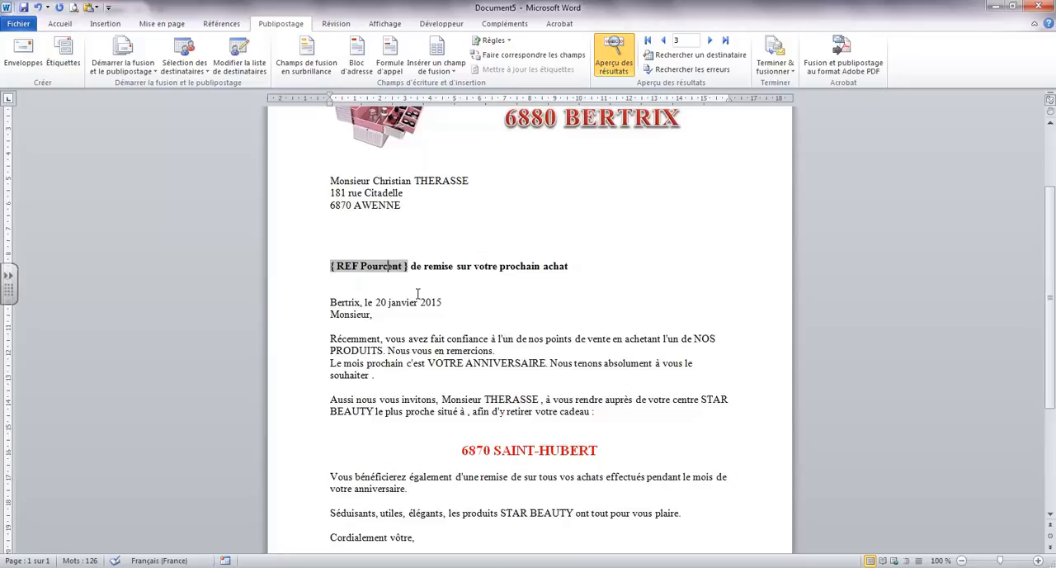
key(shift+F9)
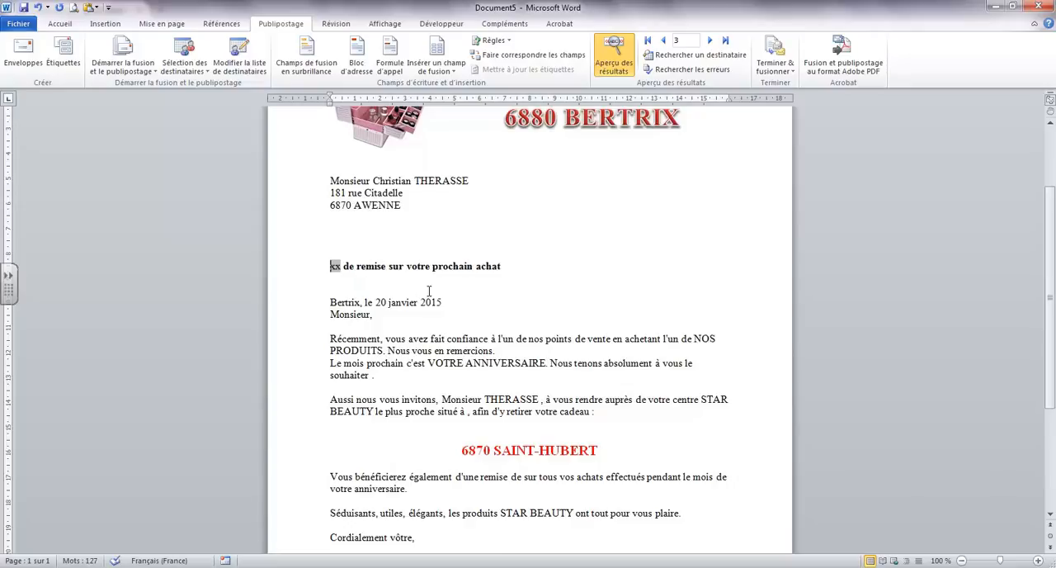
Insert an updated "REF Pourcent" field followed by a space after "Vous bénéficierez également d'une remise de"
scroll(430, 289, down, 1)
scroll(430, 288, down, 2)
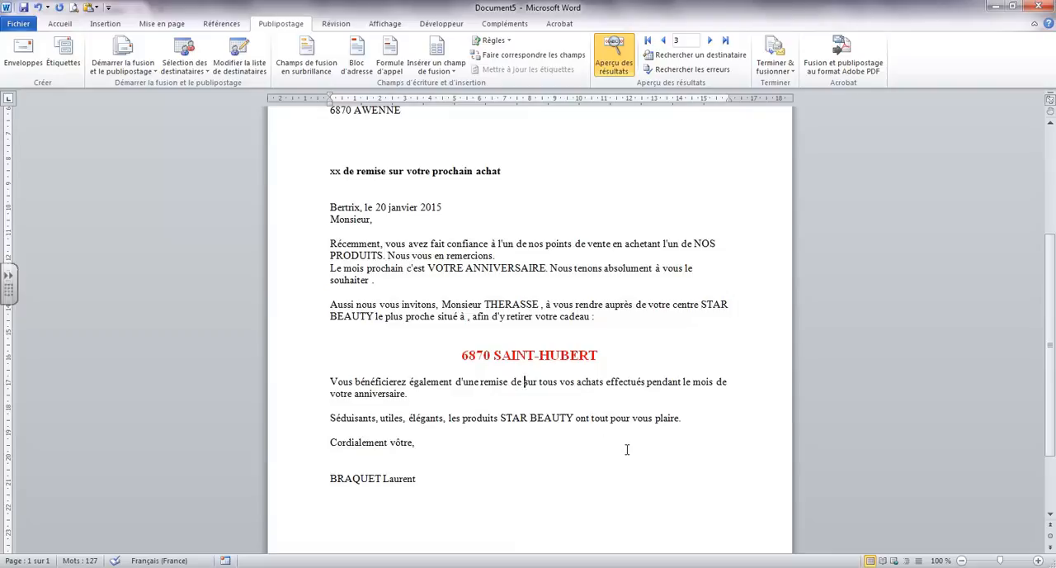
scroll(625, 448, up, 1)
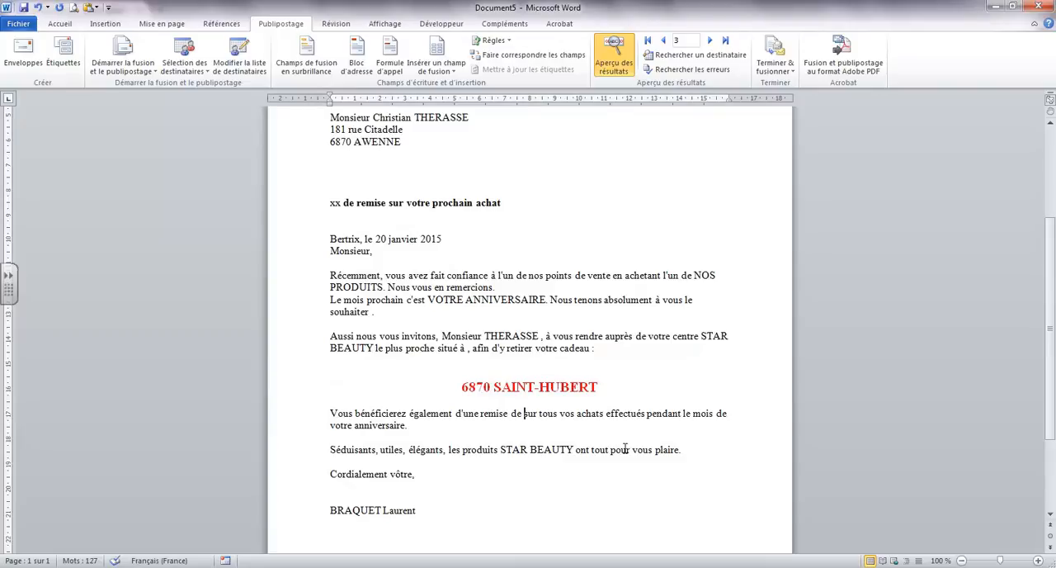
key(ctrl+F9)
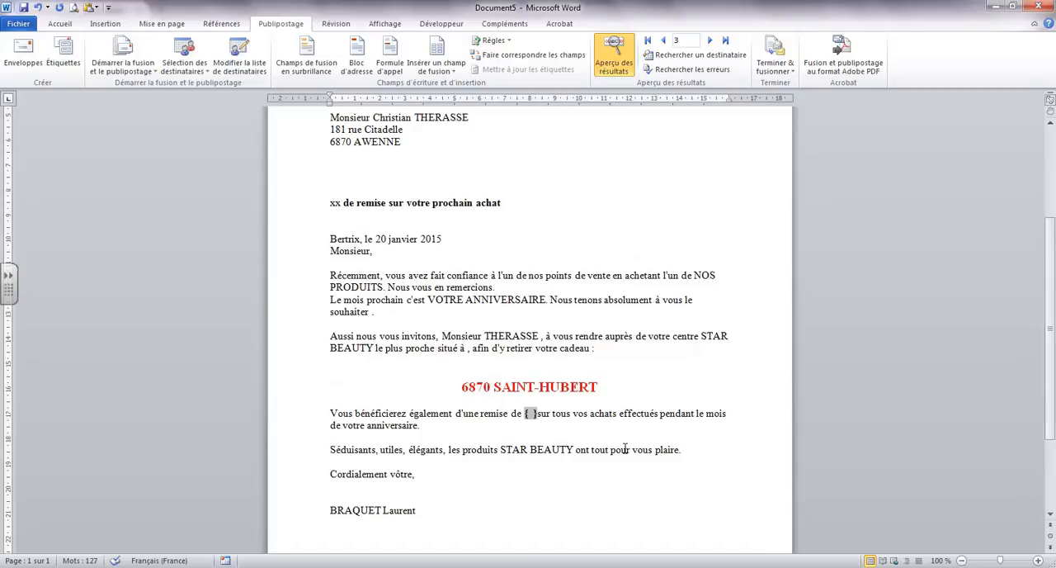
text(REF)
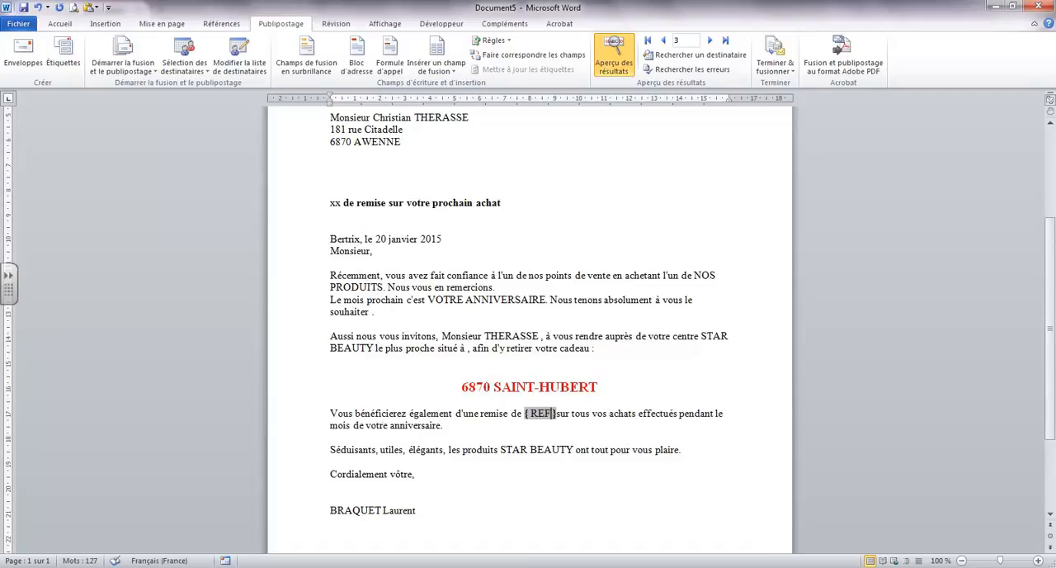
text( Pou)
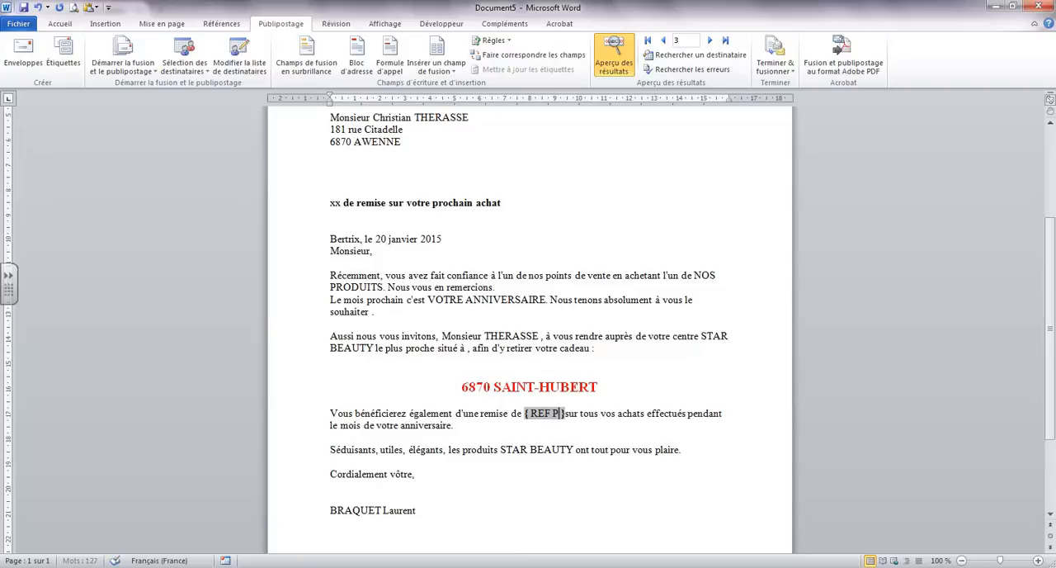
text(rcent)
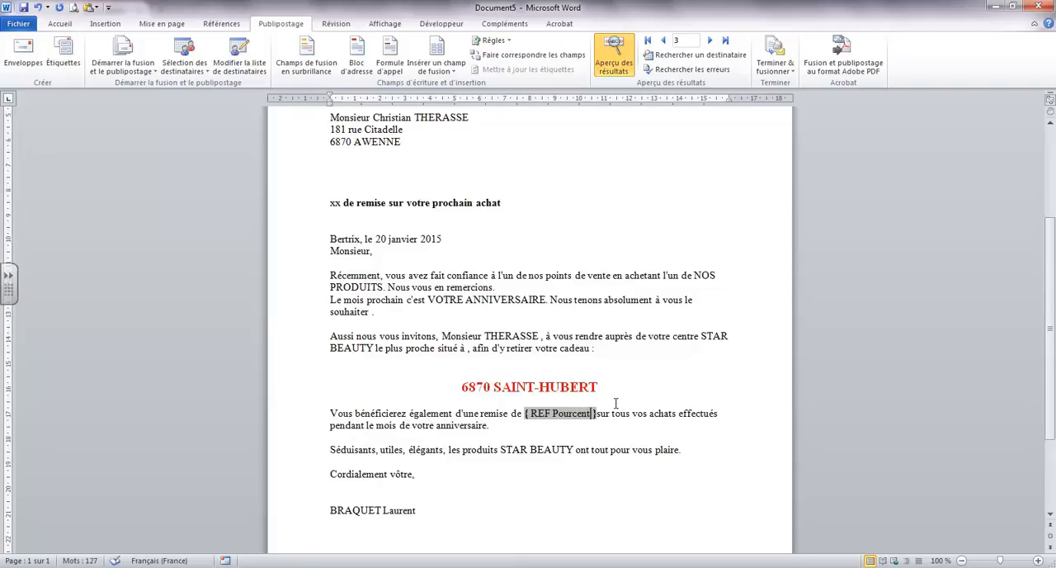
key(F9)
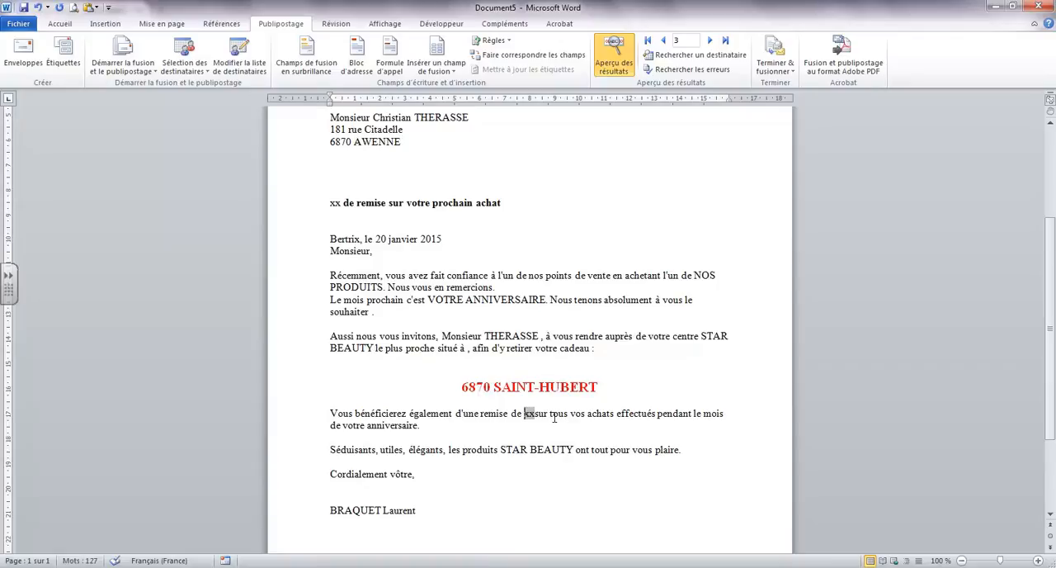
click(536, 412)
Make the discount value bold in both the body paragraph and the heading line
double_click(531, 413)
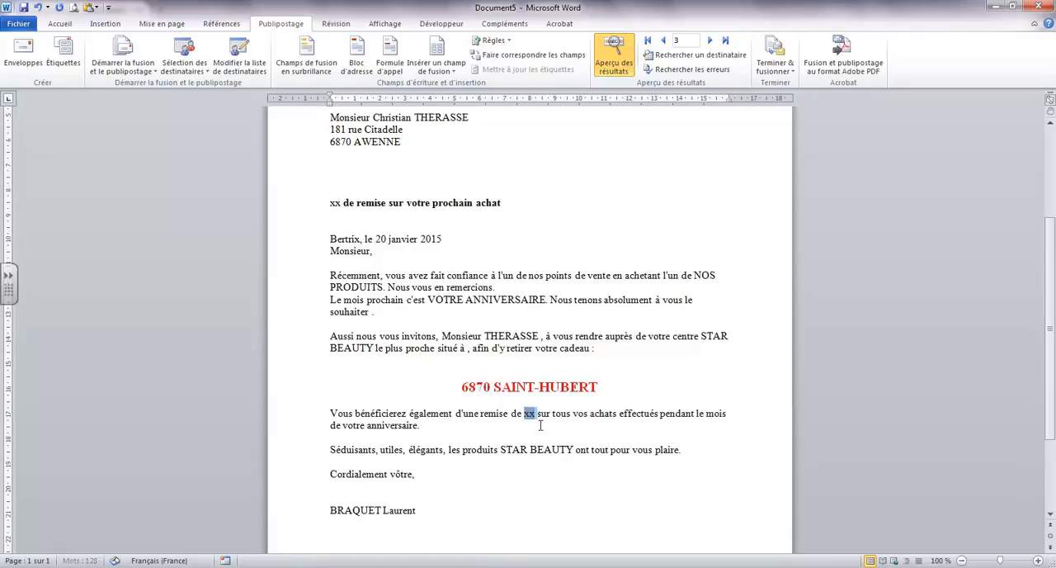
click(59, 24)
click(157, 64)
click(594, 449)
double_click(335, 203)
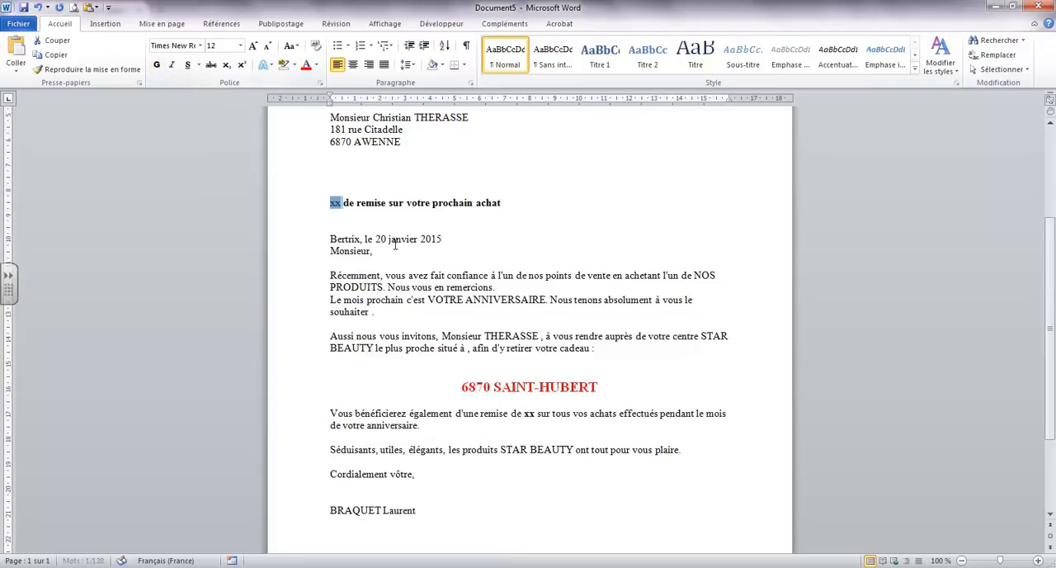
click(337, 205)
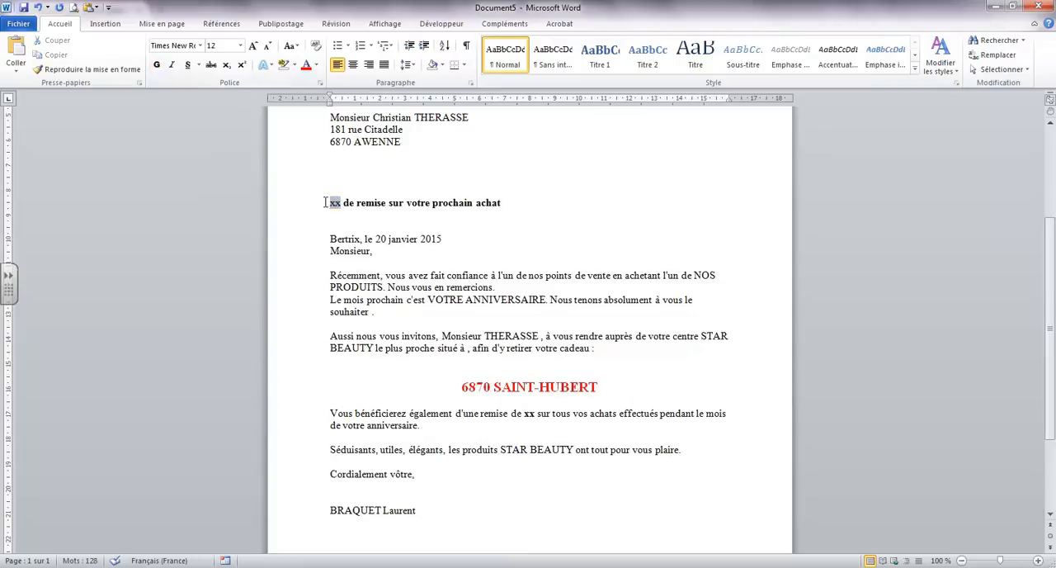
click(294, 206)
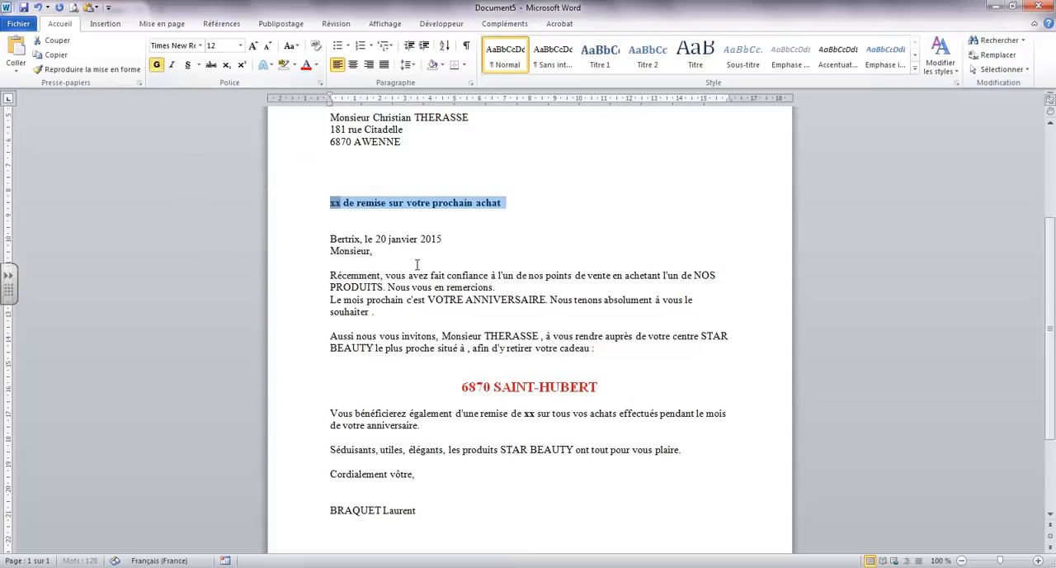
click(484, 281)
Turn off the merge results preview so the letter shows its merge field names
scroll(544, 289, up, 2)
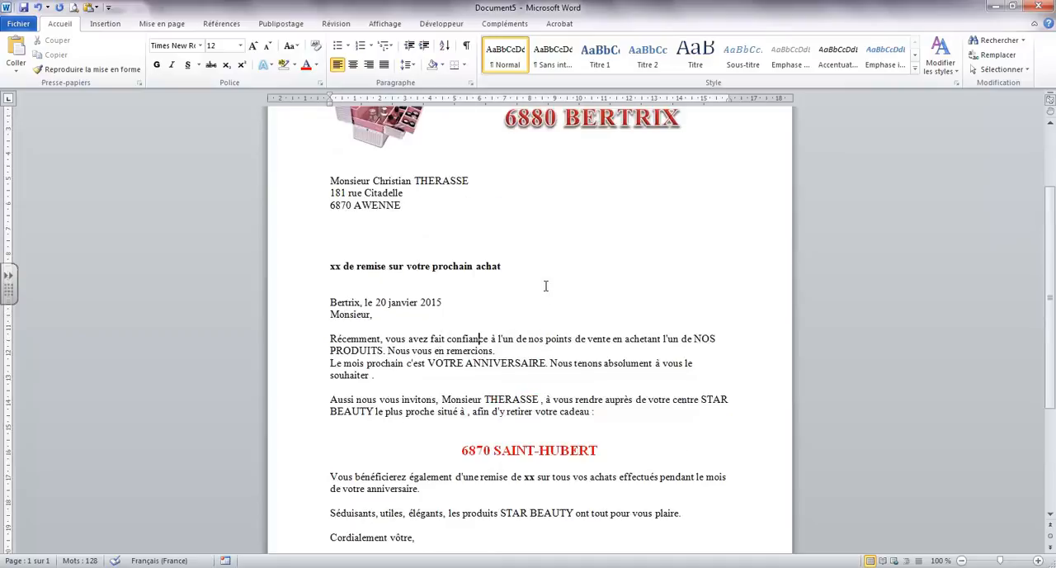
scroll(550, 294, down, 1)
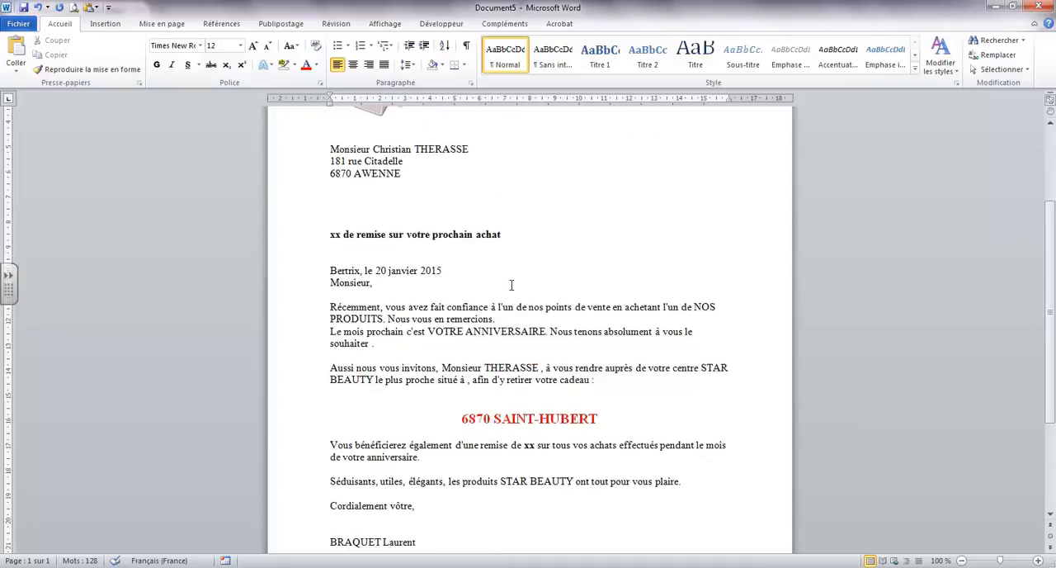
click(280, 23)
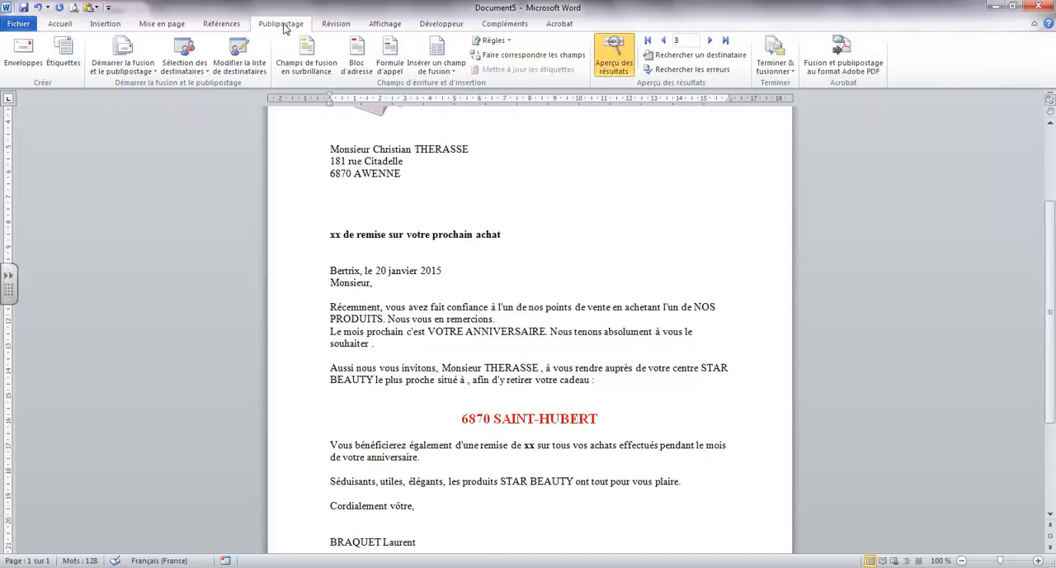
click(617, 58)
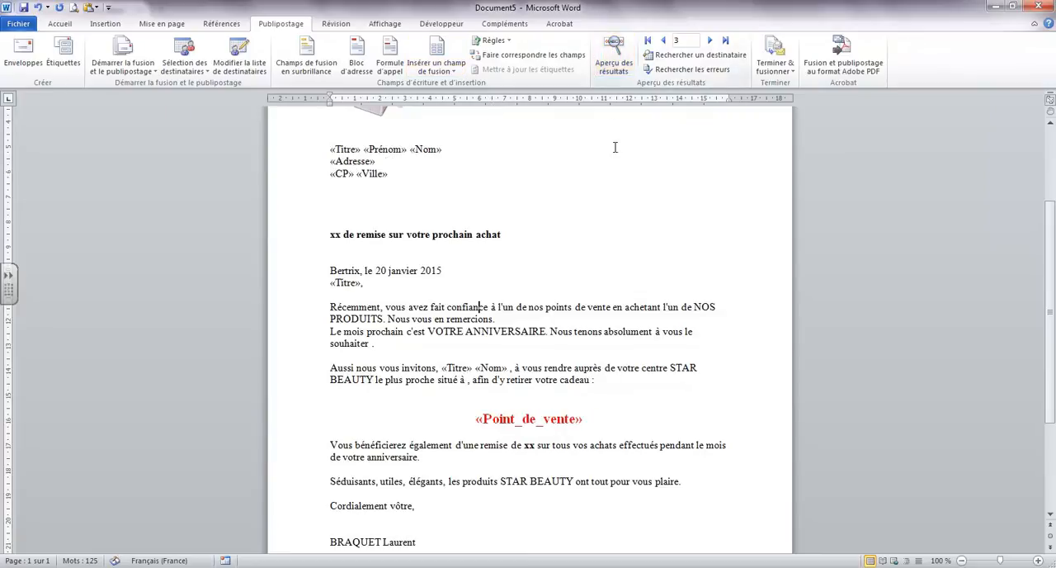
Show the merge results preview so the letter displays a recipient's data instead of field names
click(614, 59)
click(615, 59)
click(615, 59)
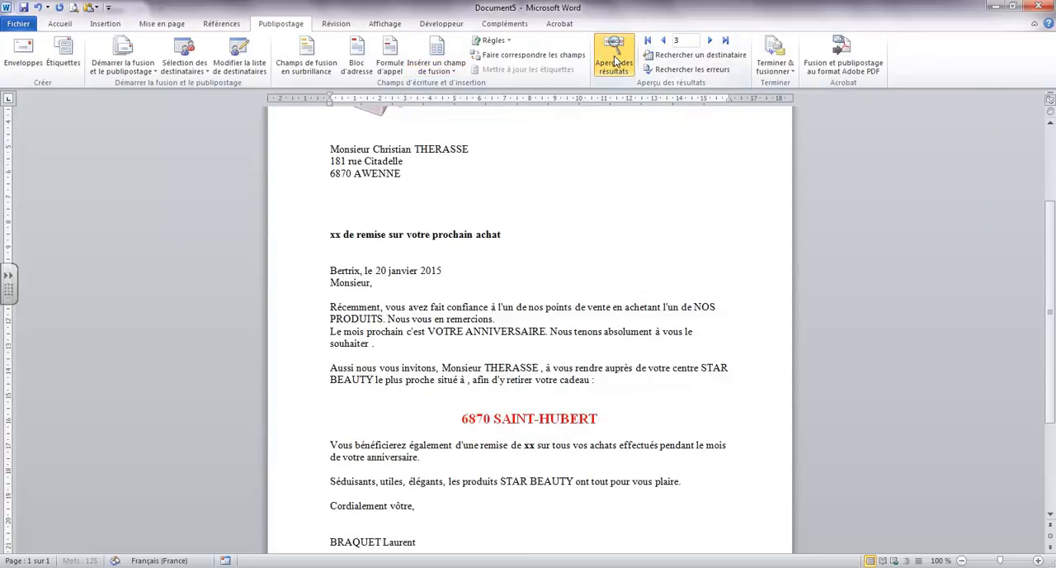
click(615, 60)
click(615, 60)
click(615, 59)
click(615, 59)
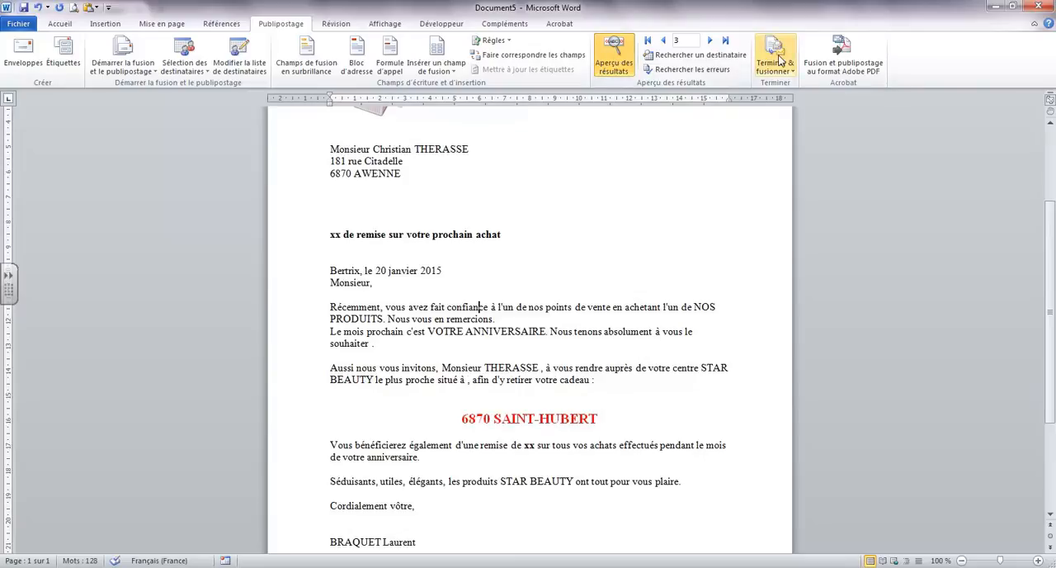
Merge all records to a new document of individual letters, answering the discount percentage question with 5%
click(779, 61)
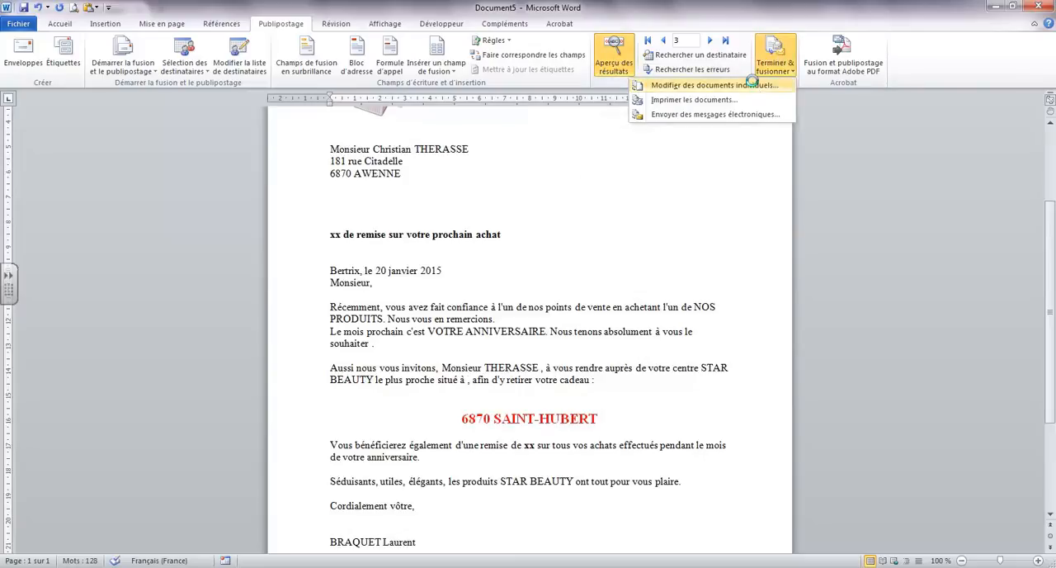
click(754, 86)
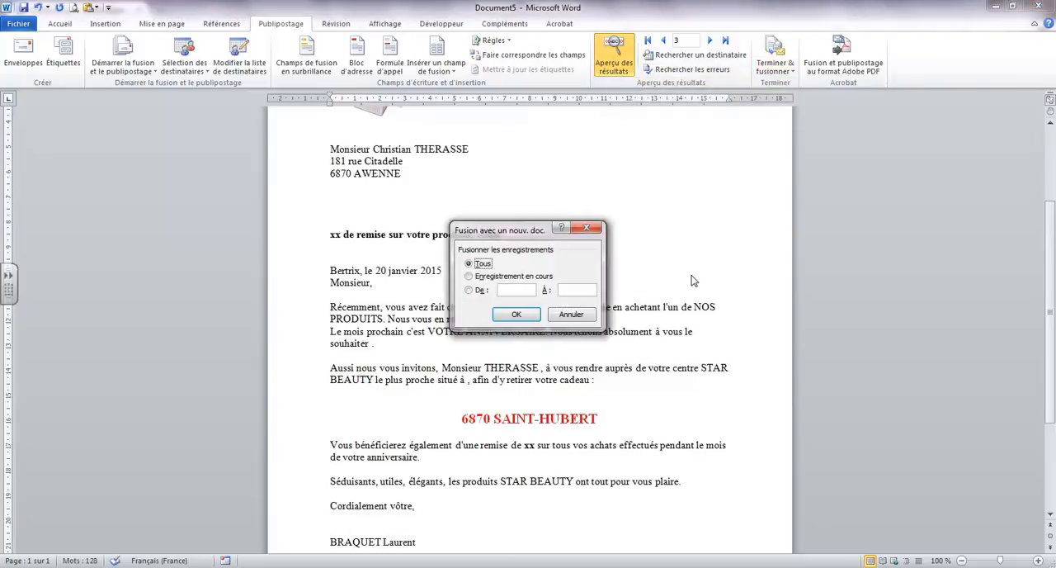
click(516, 315)
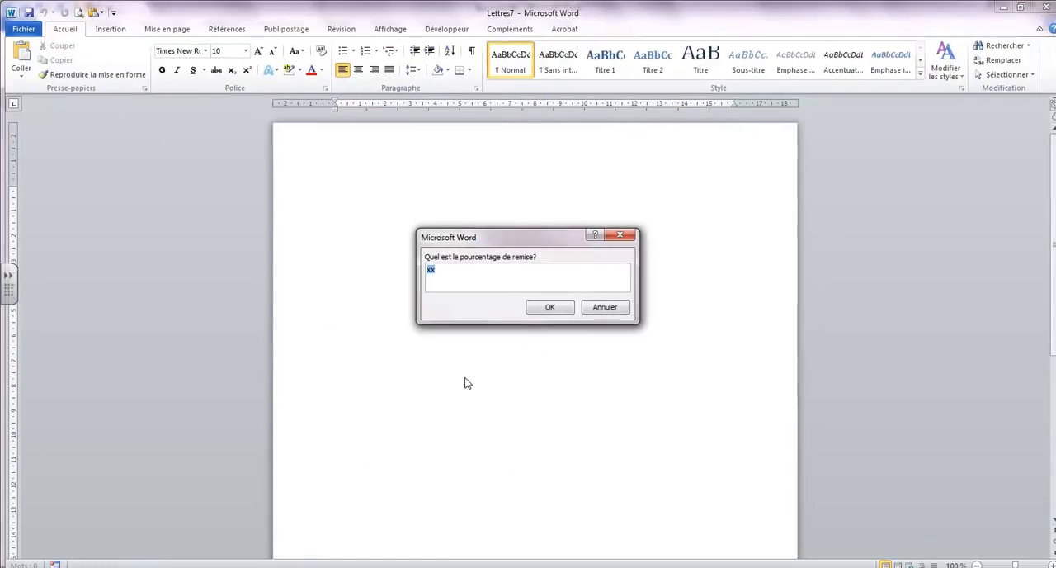
text(56)
click(544, 307)
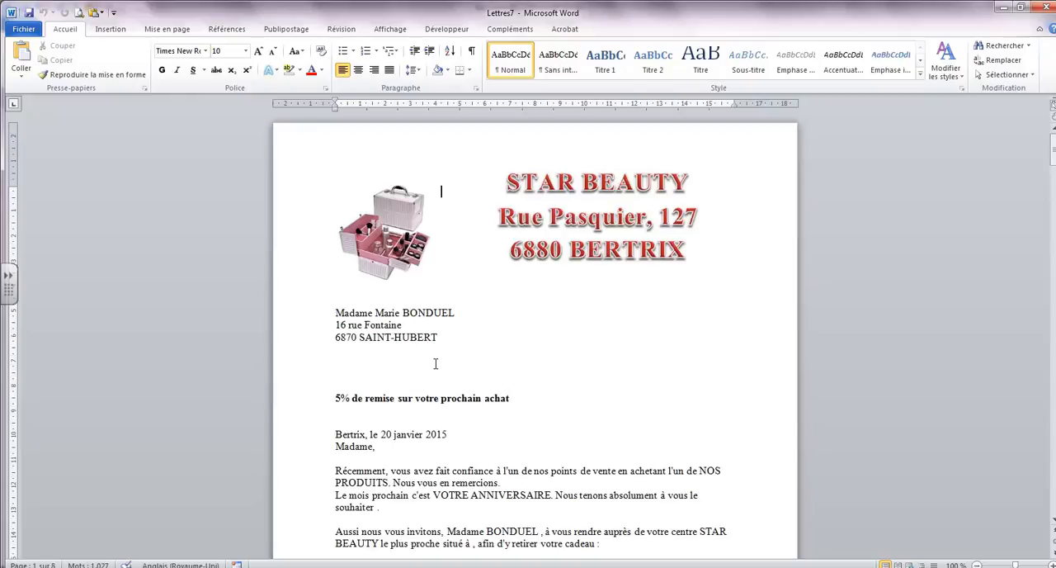
Examine the discount in the heading and body of the merged letters, and close them without saving
scroll(436, 363, down, 2)
scroll(353, 338, down, 3)
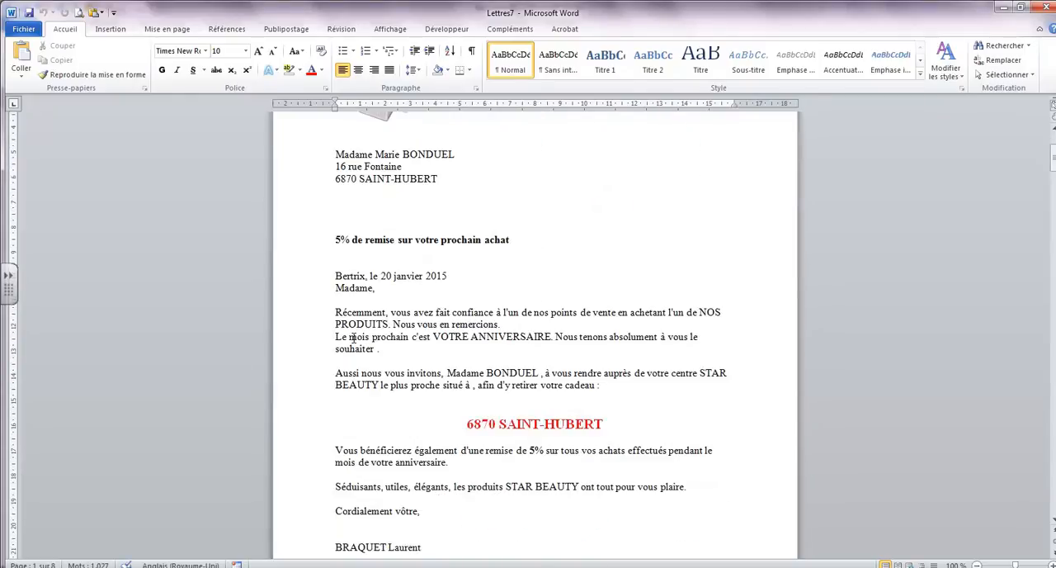
scroll(559, 463, down, 20)
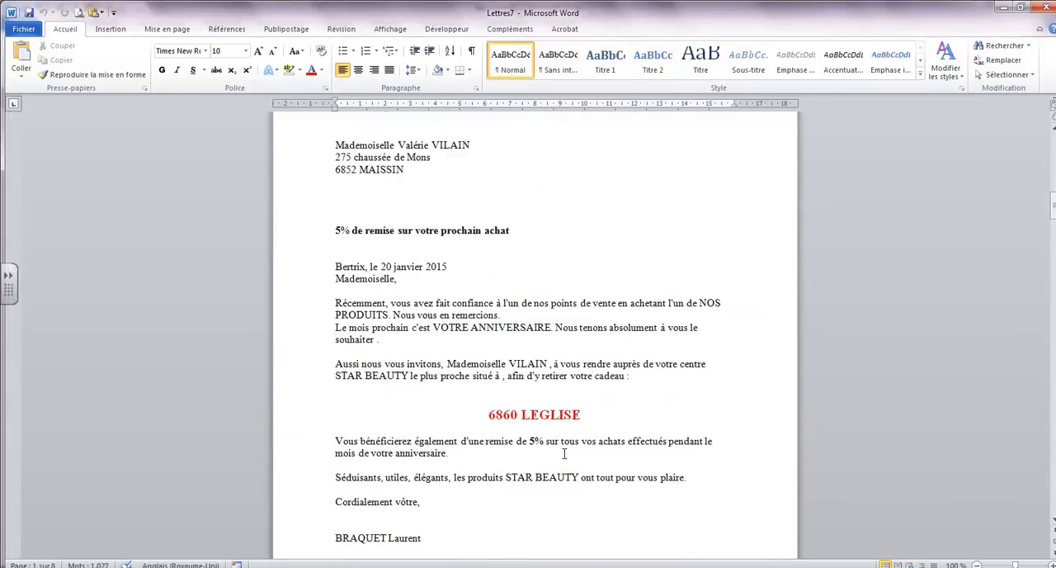
drag(1053, 217, 1052, 257)
click(1042, 7)
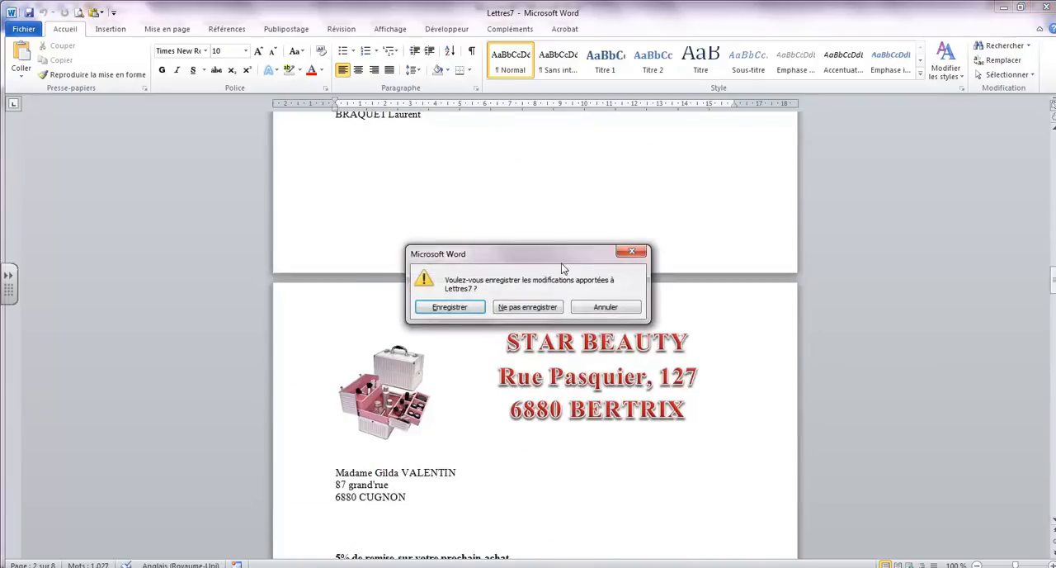
click(528, 307)
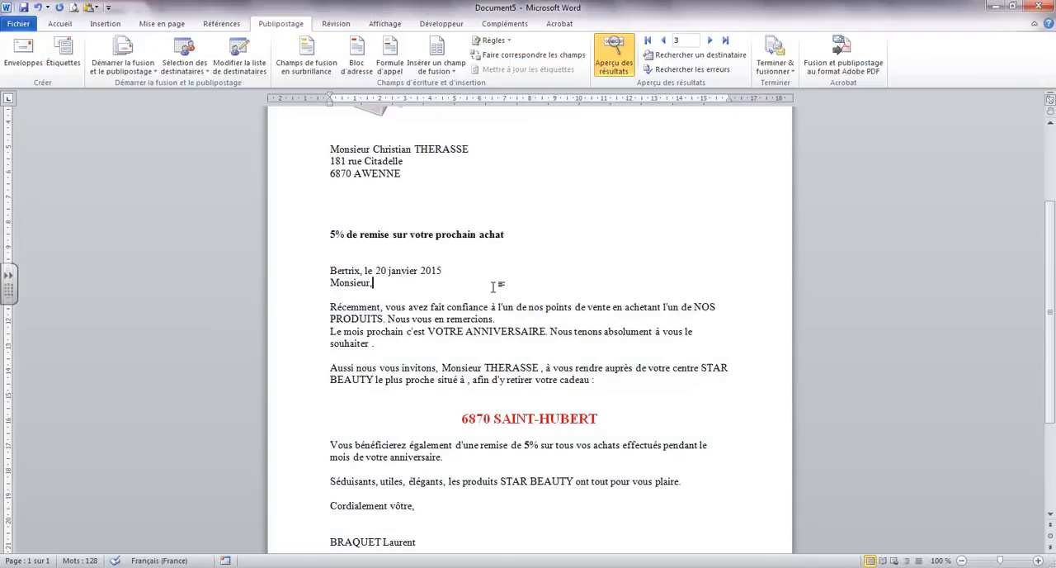
Merge all records to a new document again, answering the discount percentage question with 10%
scroll(495, 287, up, 1)
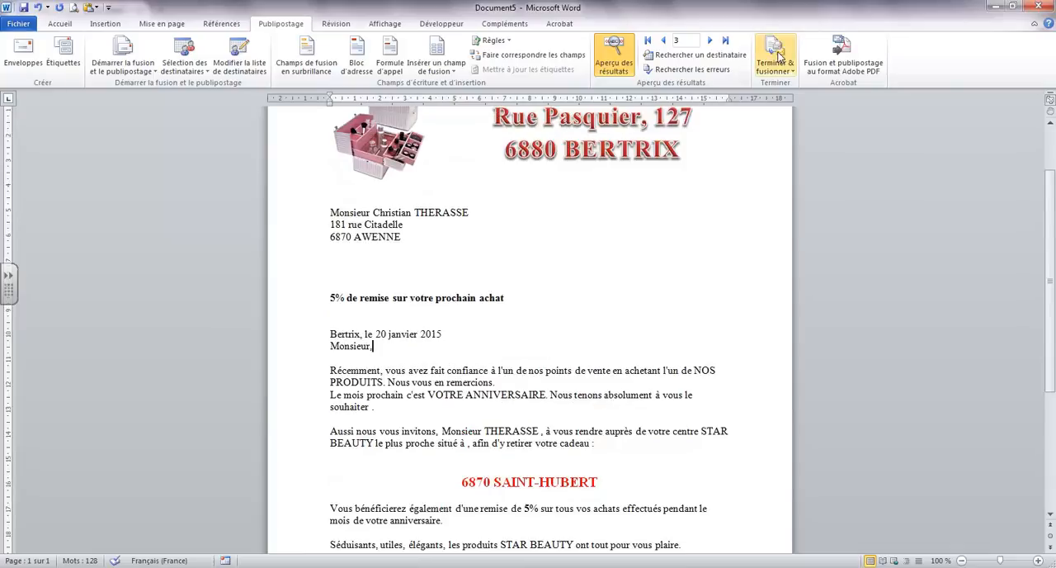
click(780, 56)
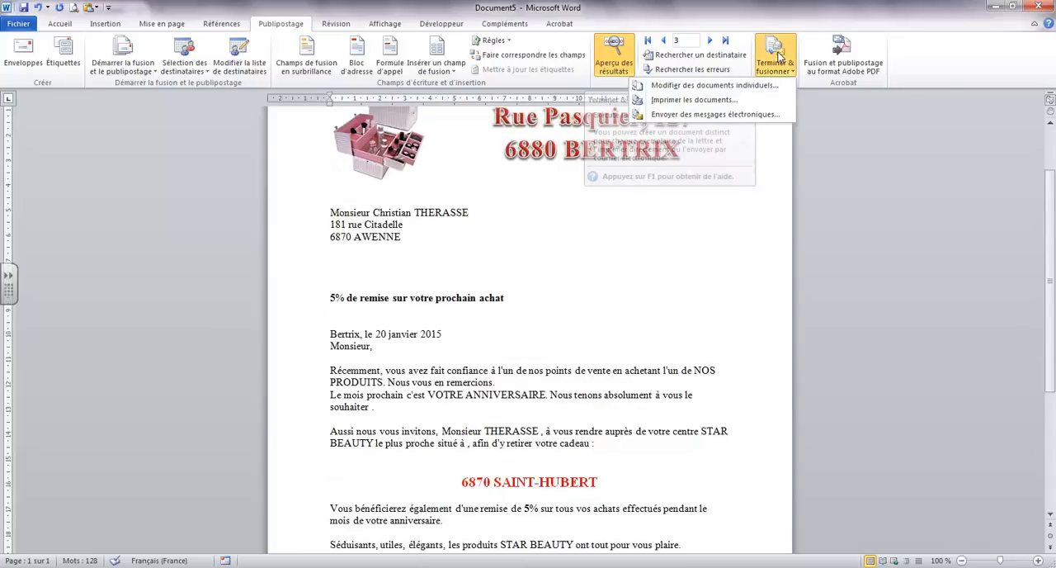
click(693, 92)
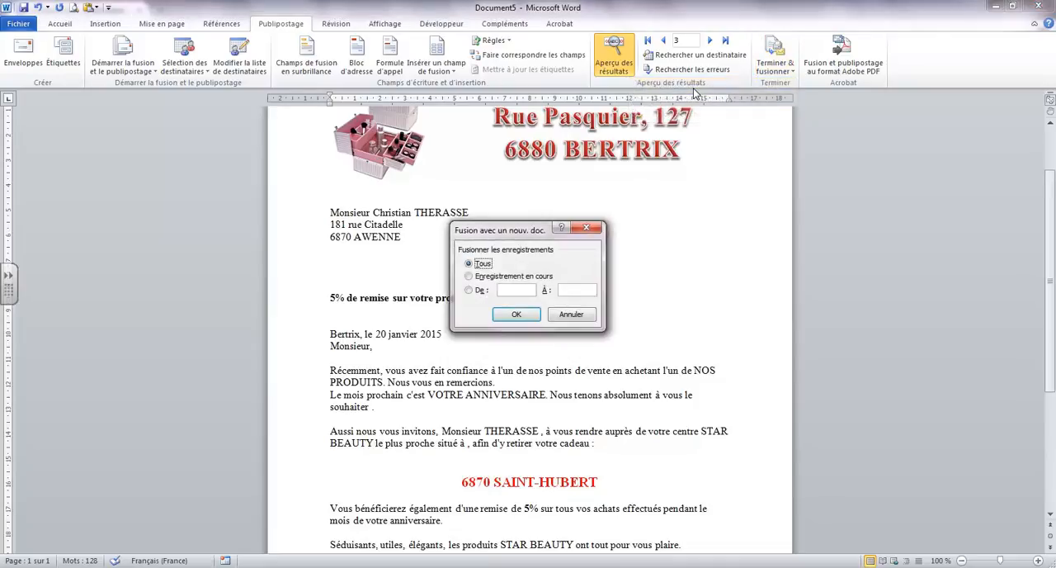
click(514, 314)
text(10%)
click(547, 307)
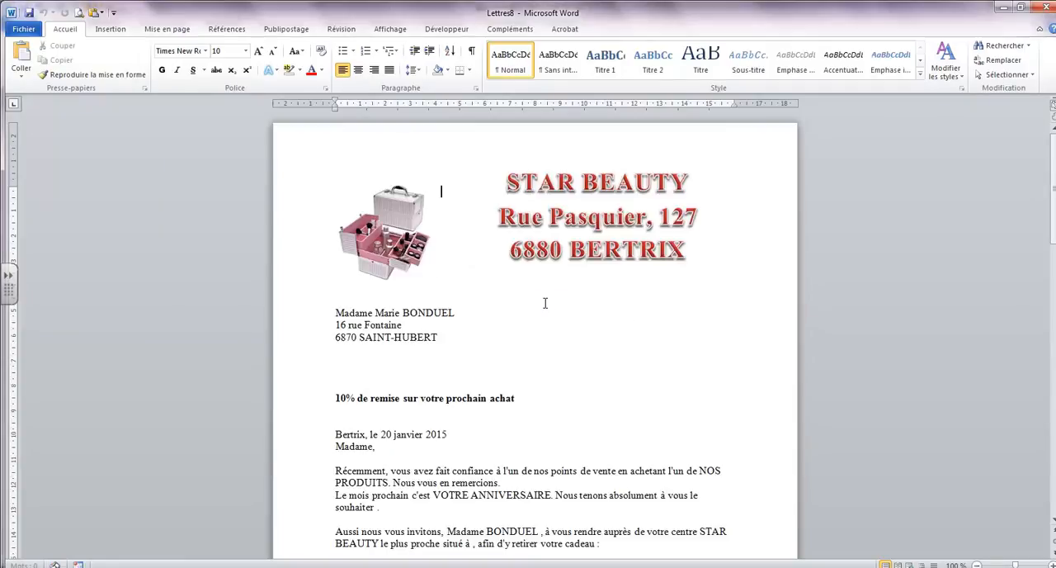
Check where the new discount appears in the first merged letter, and close the merged document without saving
scroll(545, 303, down, 8)
scroll(546, 354, up, 5)
scroll(546, 354, up, 4)
scroll(547, 355, down, 7)
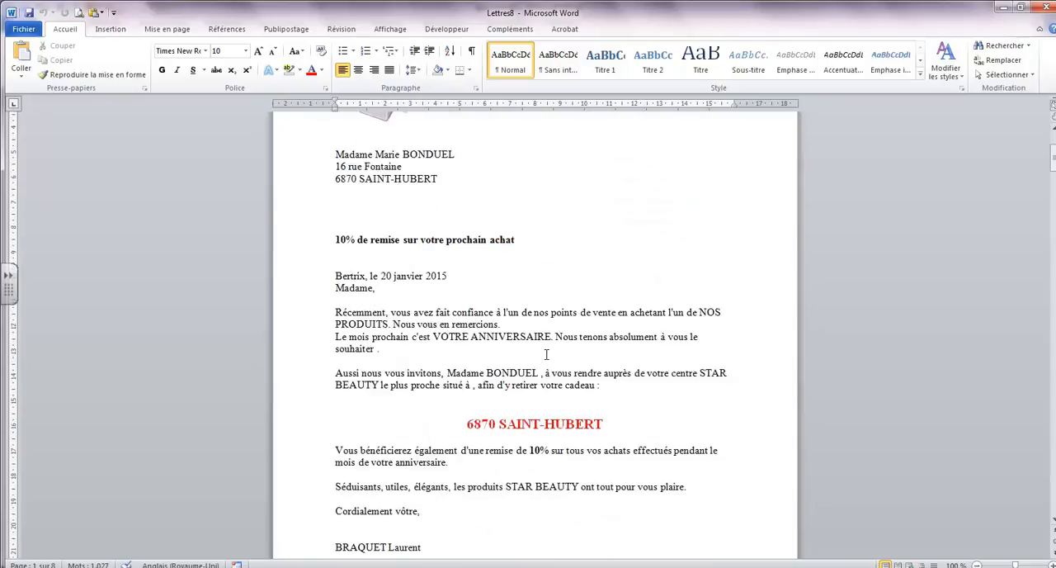
scroll(545, 354, up, 4)
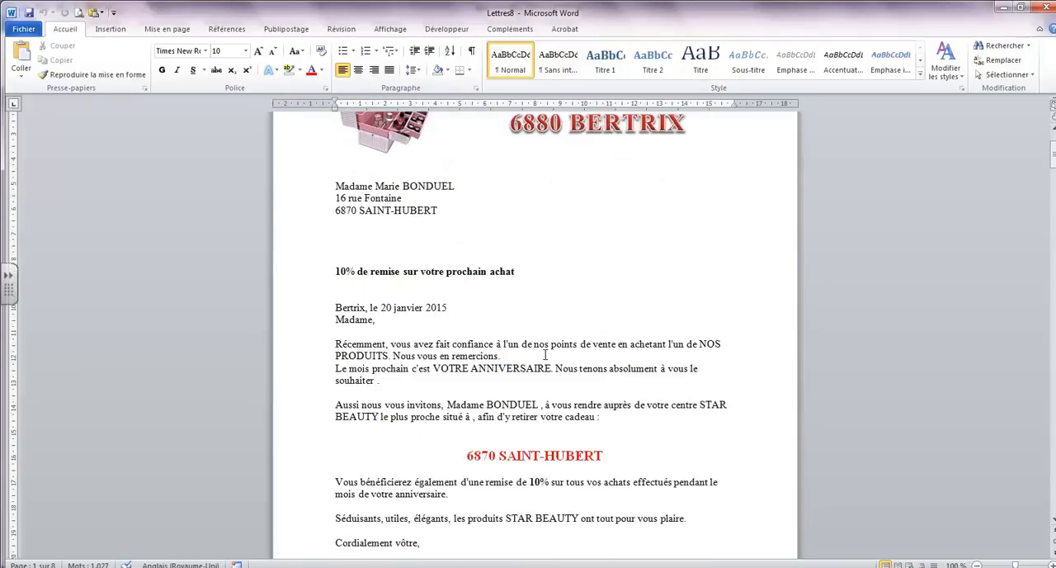
click(1042, 8)
click(528, 315)
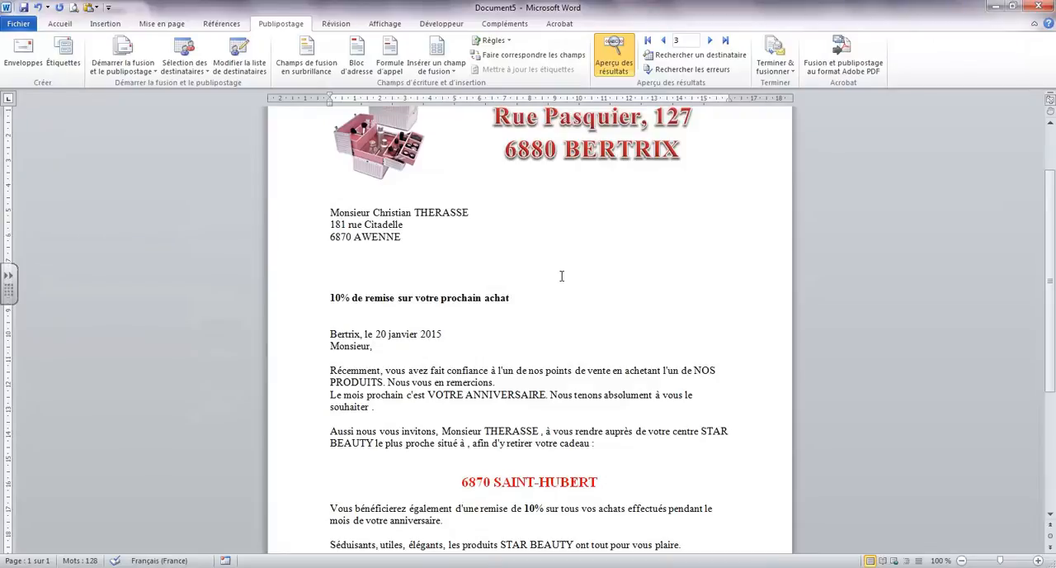
click(467, 567)
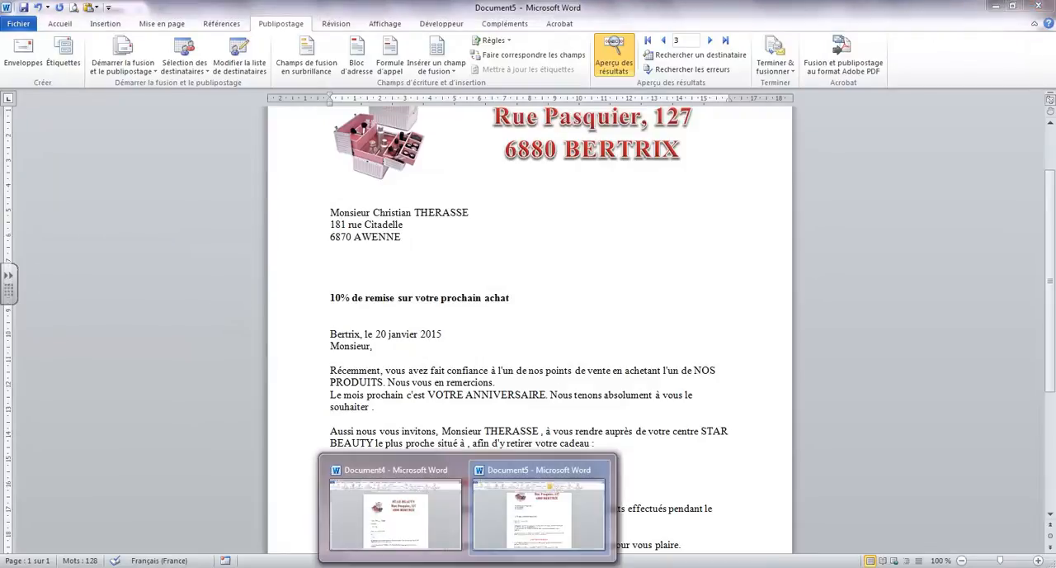
click(437, 537)
click(468, 567)
click(521, 530)
Below "Monsieur,", insert a Fill-in rule asking once "Quel est le signataire de la lettre?" with a signatory's name as default, and accept that default
click(534, 358)
scroll(535, 357, up, 3)
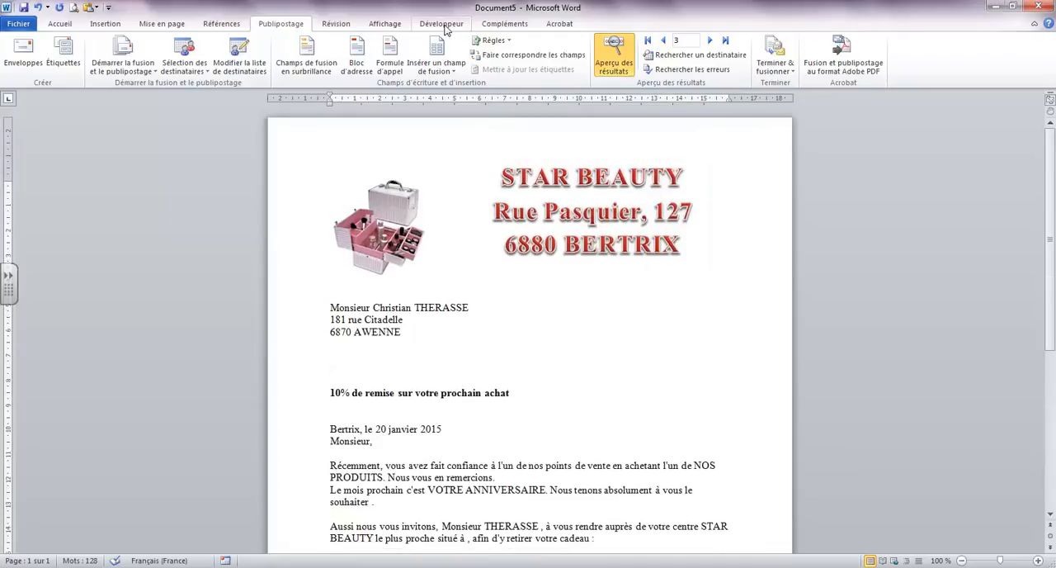
click(493, 40)
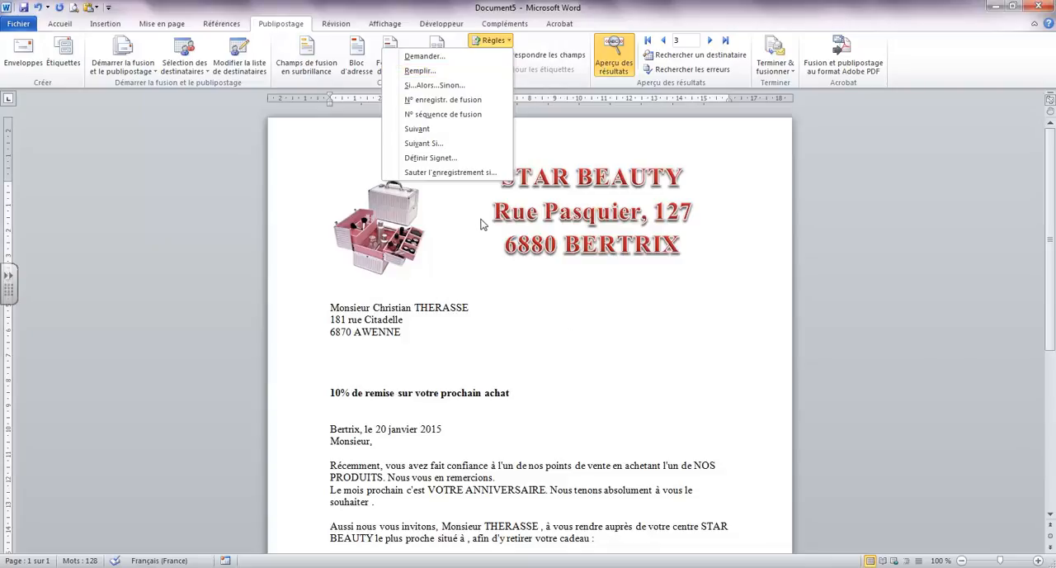
click(432, 74)
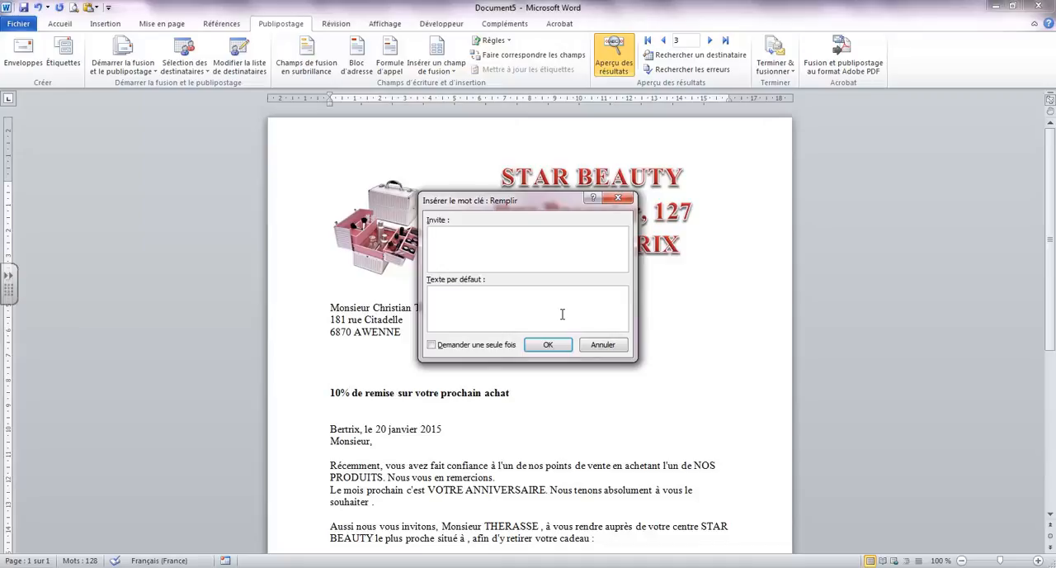
text(Quel est le signataire de la lettre?)
click(559, 309)
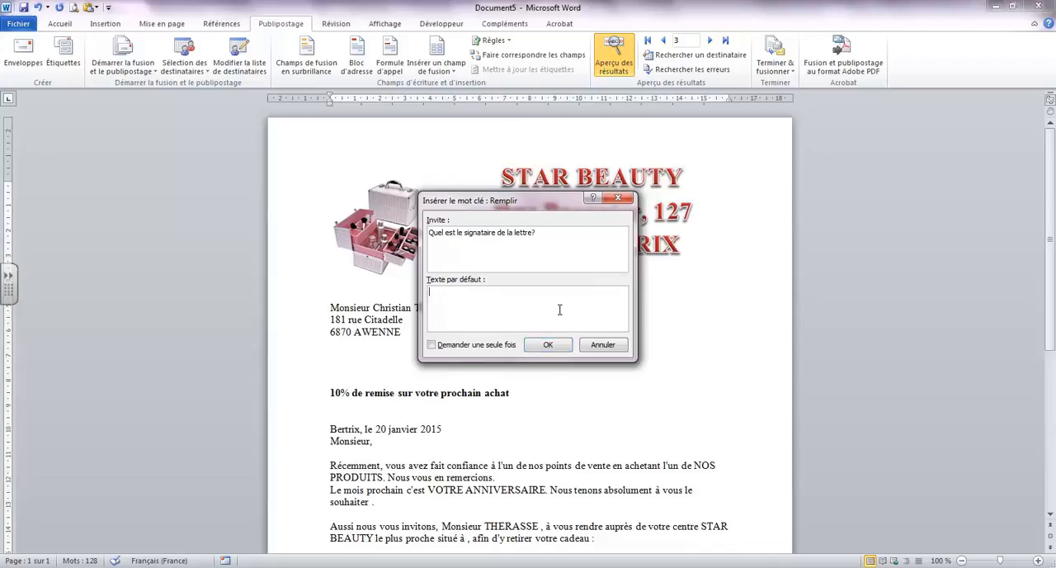
text(Mr Dupond)
click(432, 346)
click(548, 346)
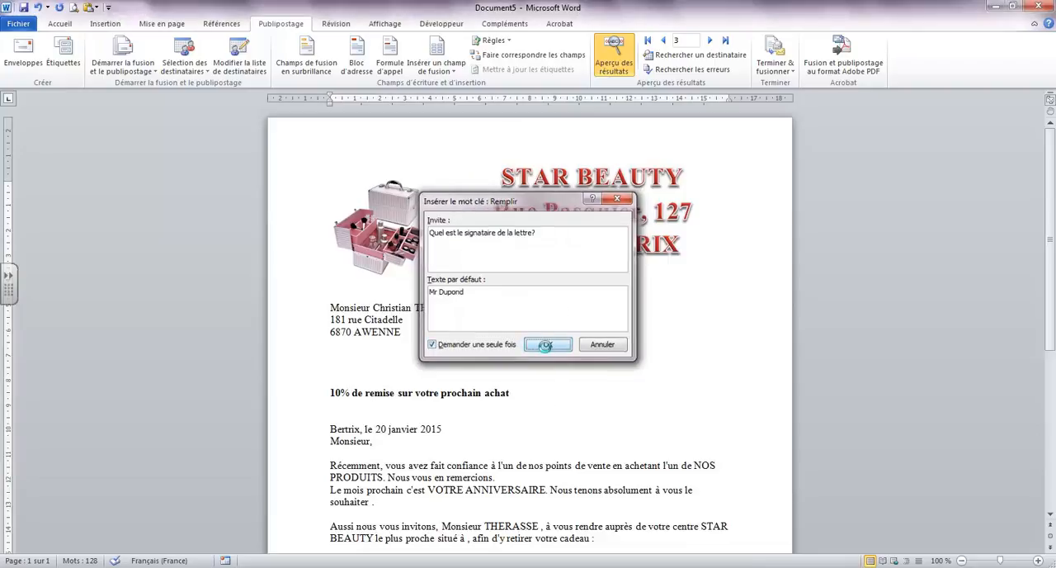
click(545, 308)
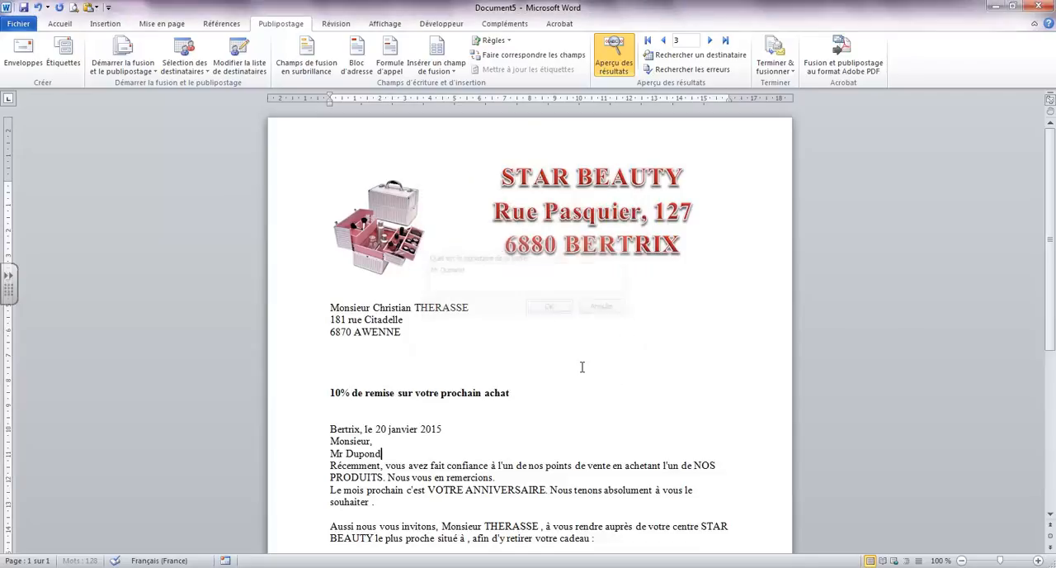
Move the signatory fill-in field to the signature line at the letter's end and delete the fixed signatory name there
scroll(585, 369, down, 5)
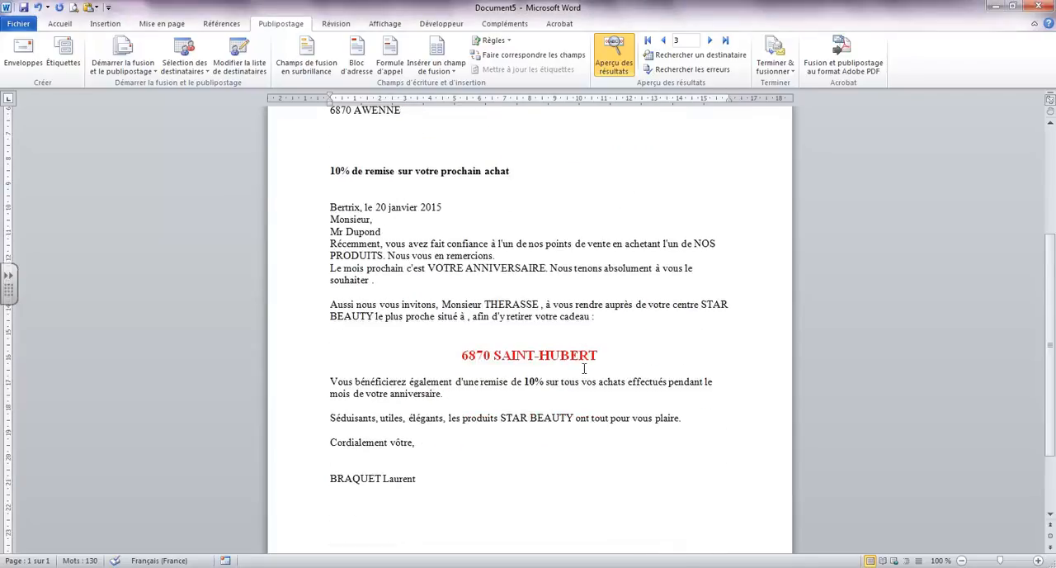
click(304, 233)
drag(358, 235, 330, 480)
click(297, 487)
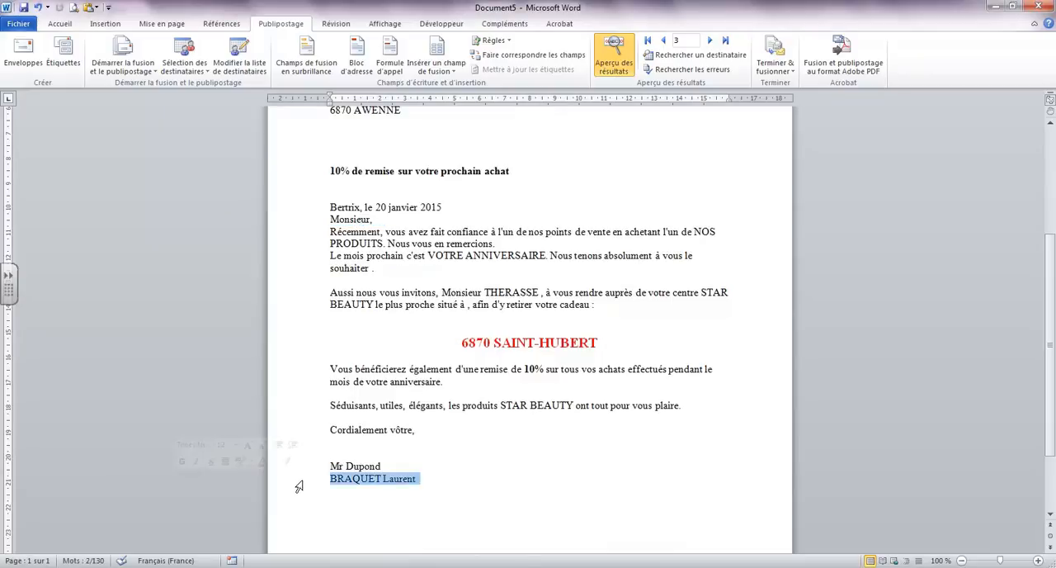
key(Delete)
Inspect the signatory field with the merge results preview turned off, and turn the preview back on
click(372, 465)
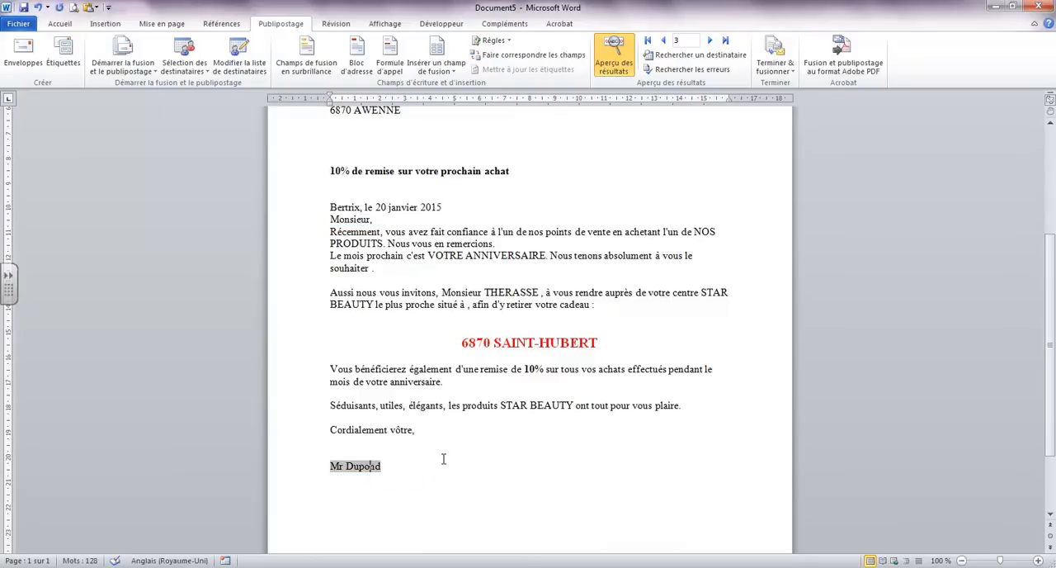
click(618, 56)
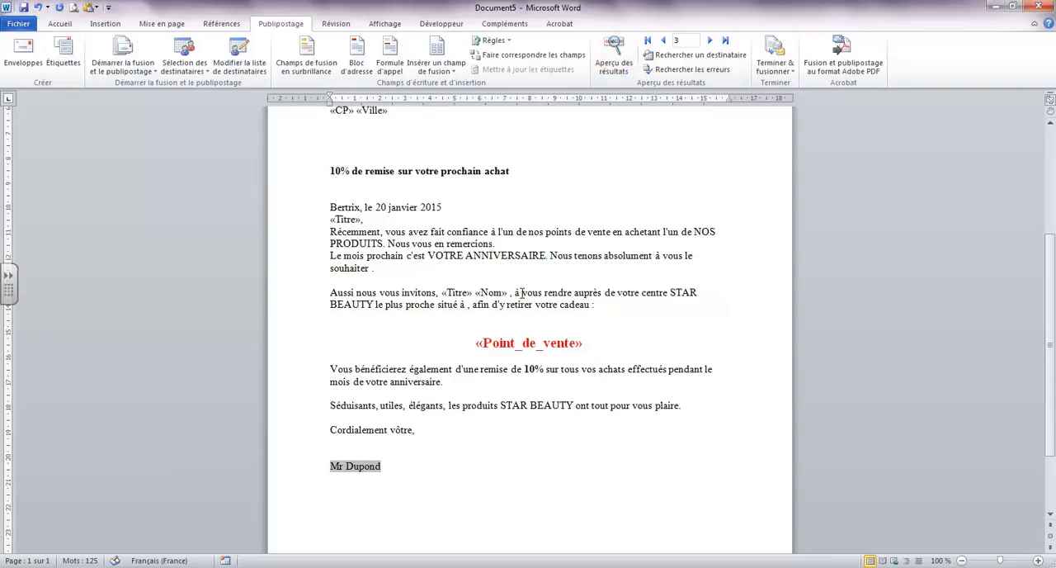
scroll(521, 293, down, 1)
scroll(441, 477, up, 2)
click(434, 470)
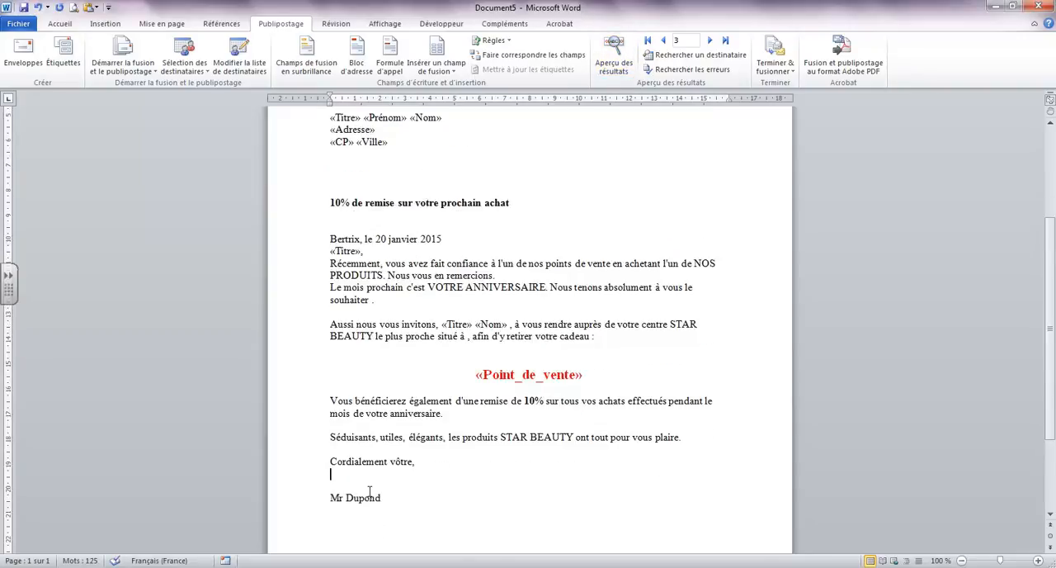
click(371, 499)
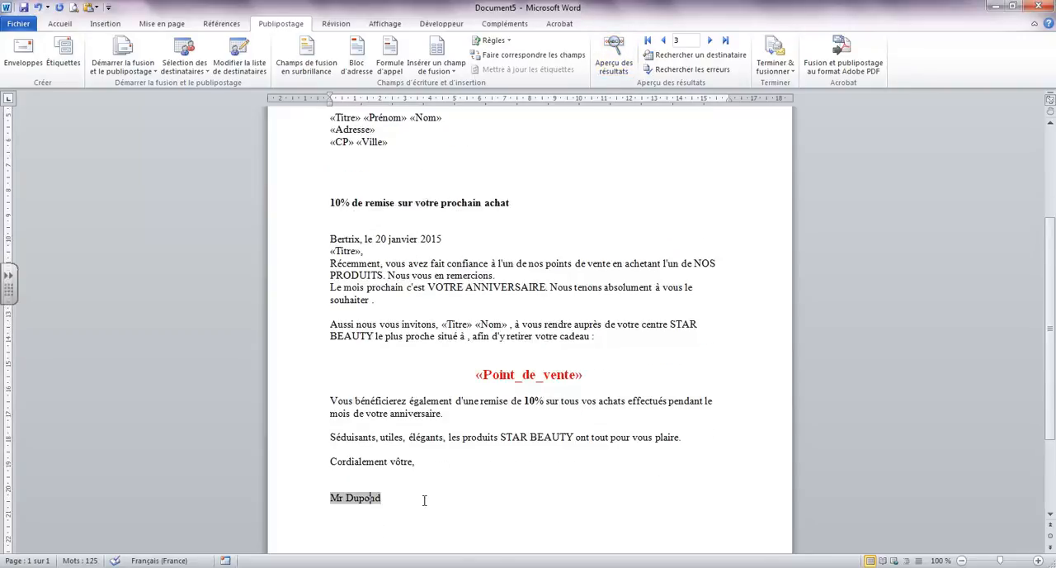
click(614, 56)
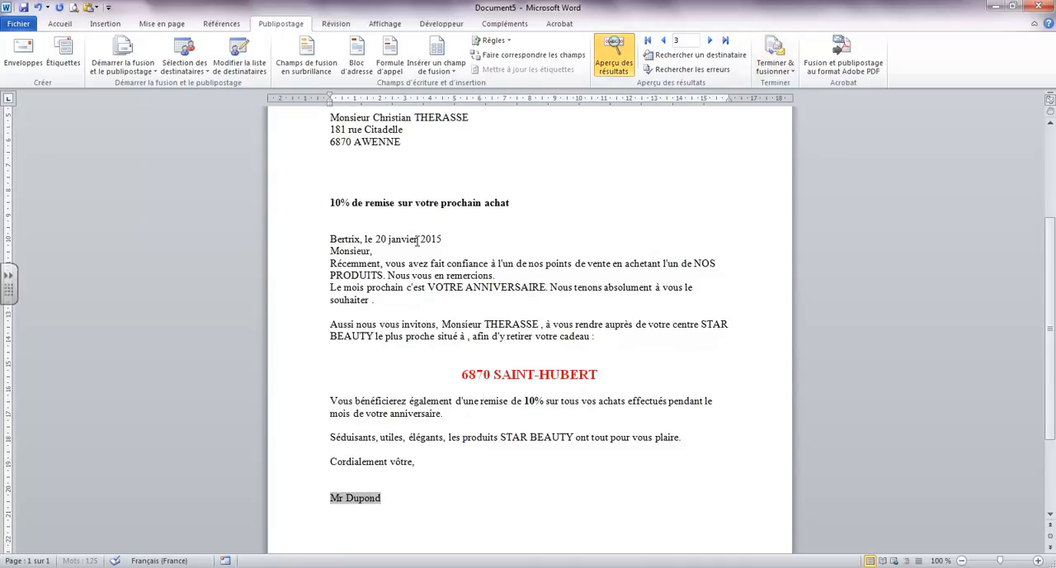
Merge the letters into individual documents, answering 5 for the discount percentage and entering a different signatory's full name
click(776, 58)
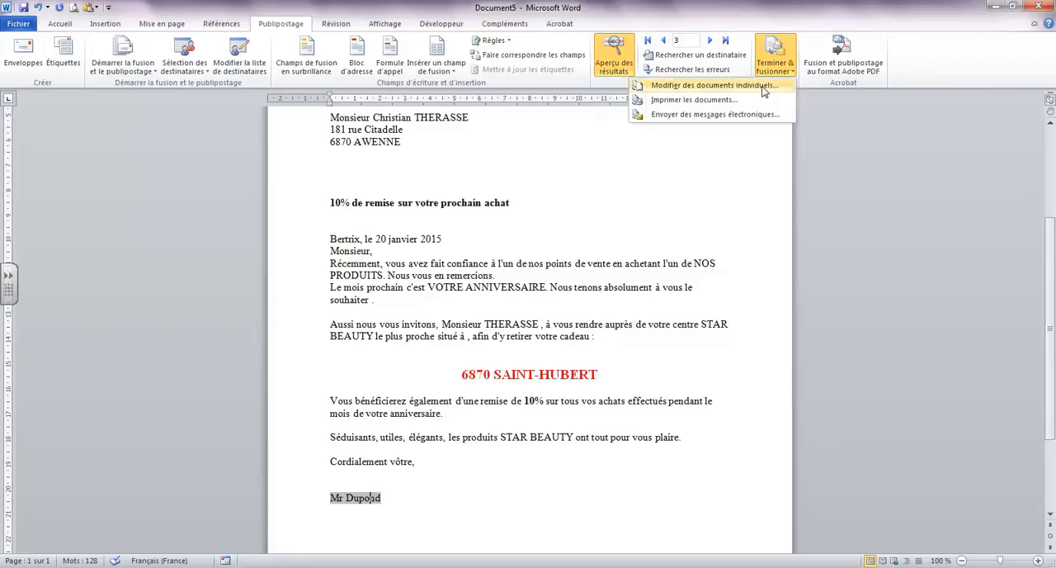
click(710, 85)
click(516, 312)
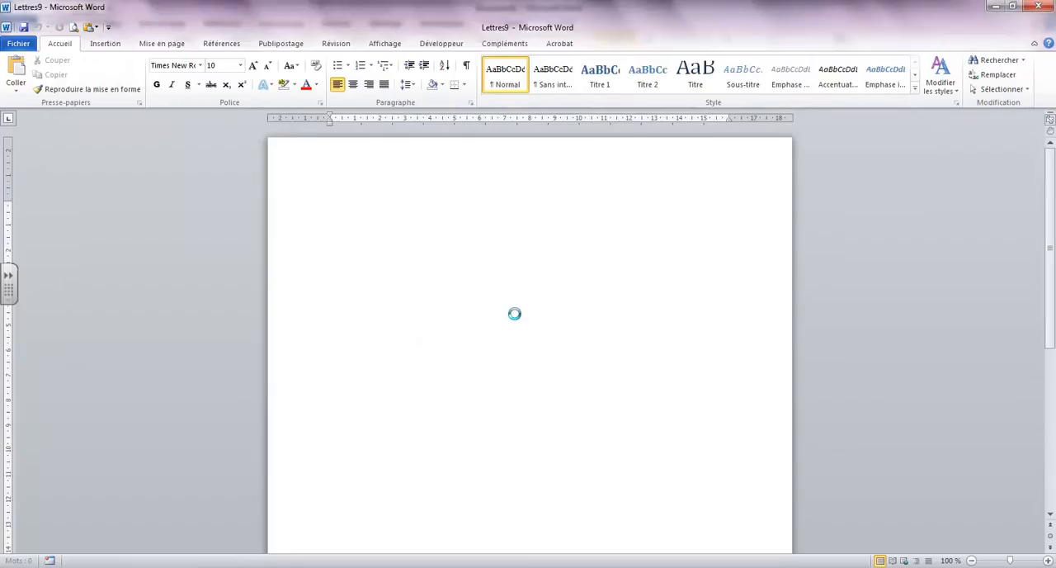
text(5)
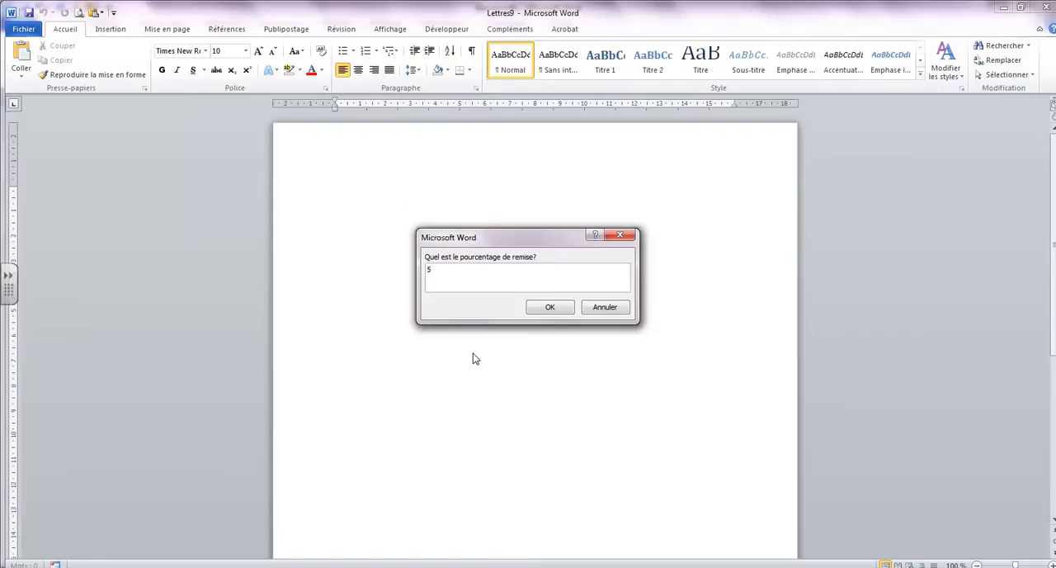
click(552, 306)
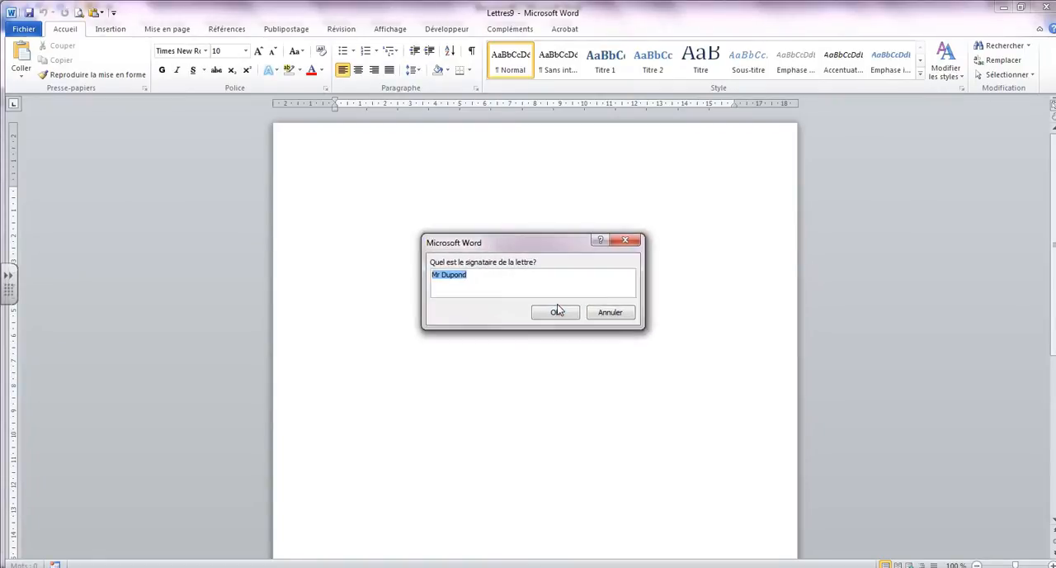
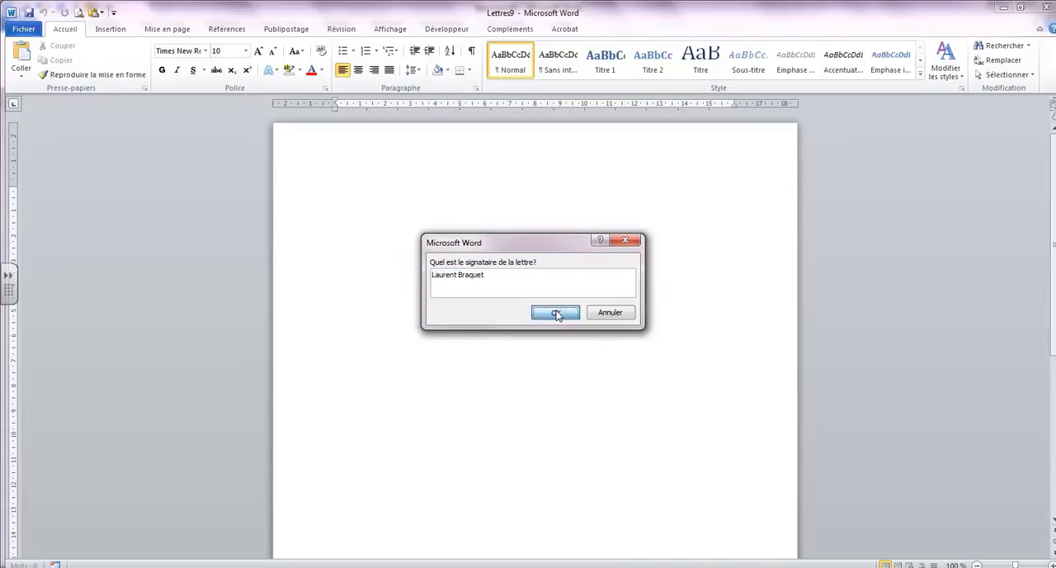
click(556, 312)
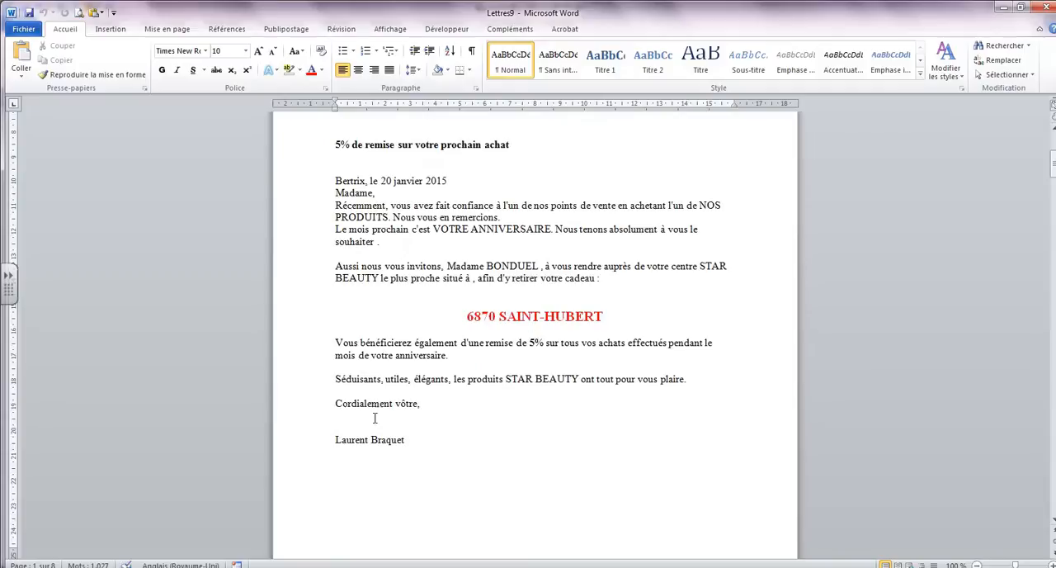
Check the discount and the signature line in the merged letter, and close the merged document without saving
scroll(385, 147, up, 1)
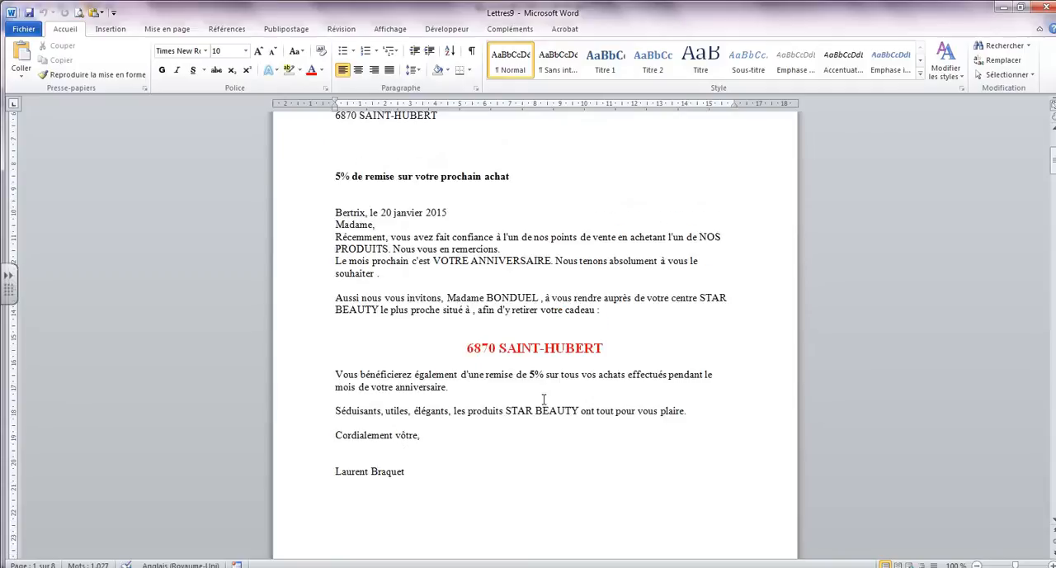
scroll(553, 388, down, 2)
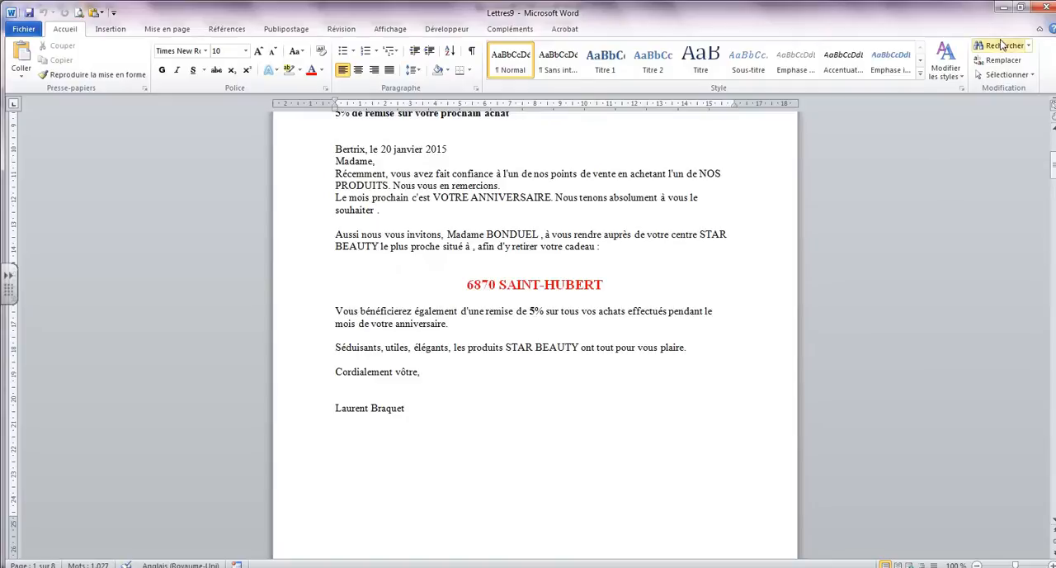
click(1021, 10)
drag(633, 153, 638, 251)
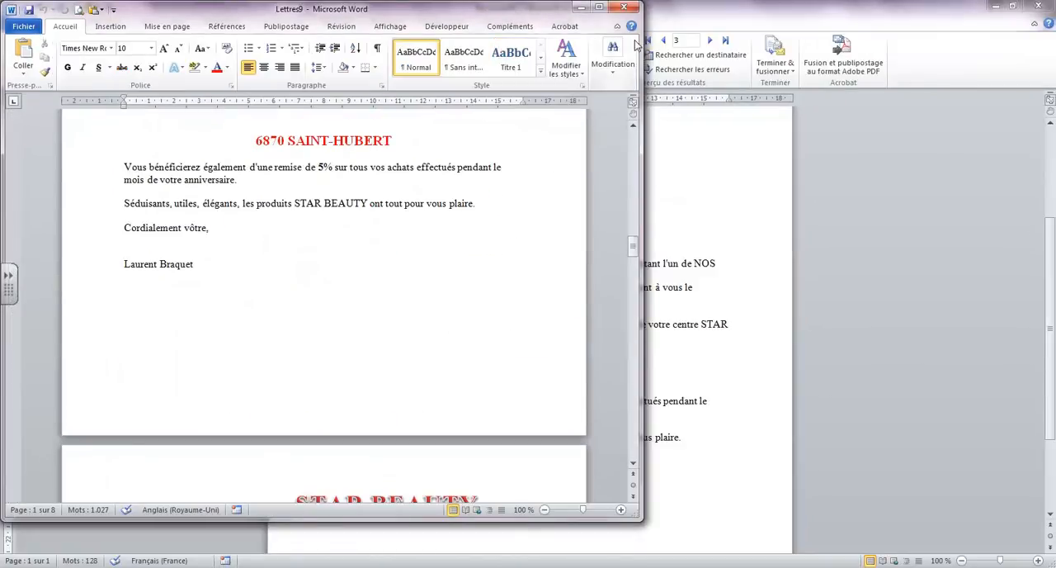
click(624, 7)
click(526, 307)
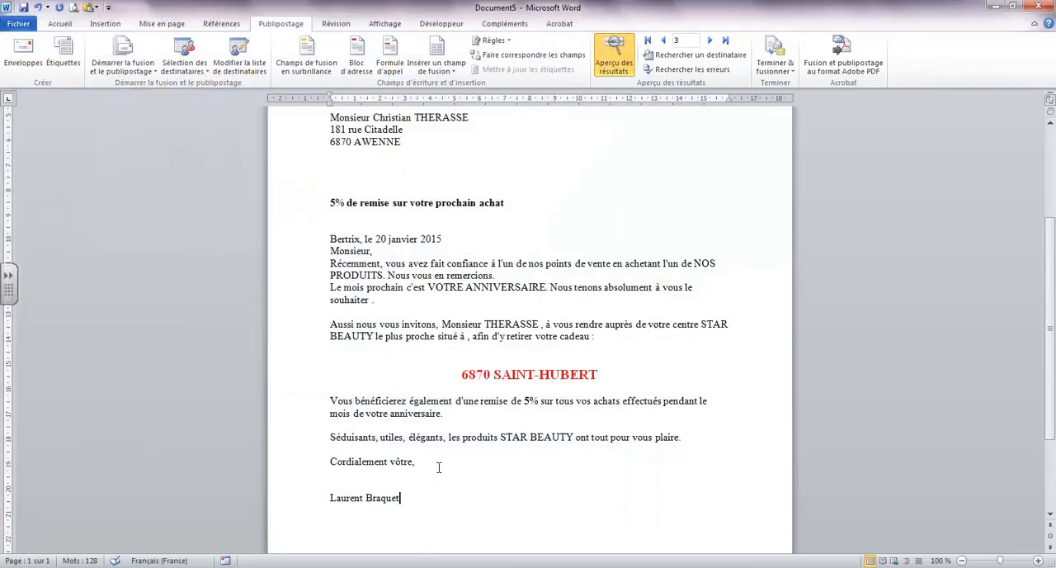
click(492, 41)
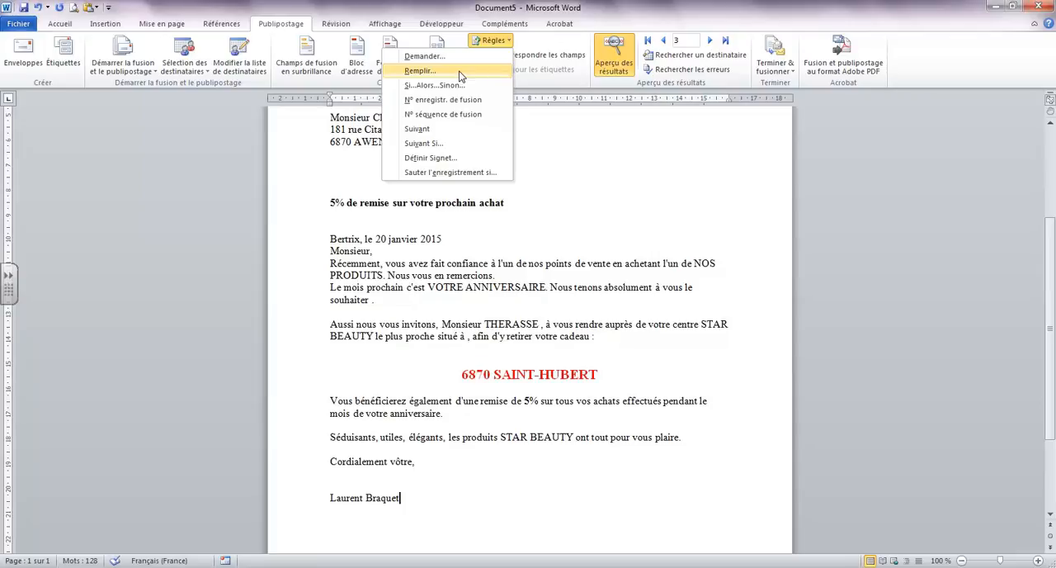
click(620, 279)
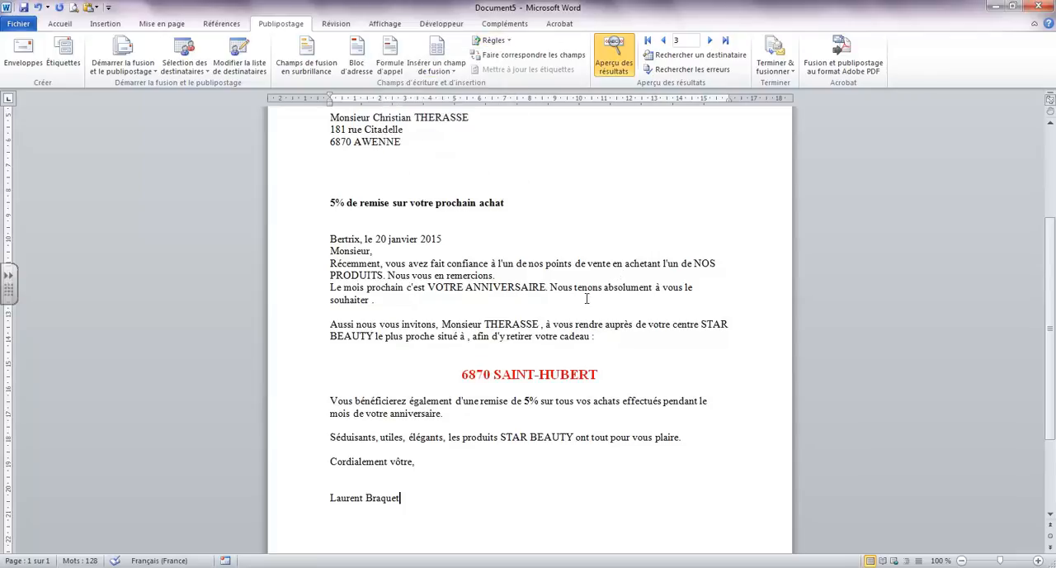
scroll(582, 305, up, 3)
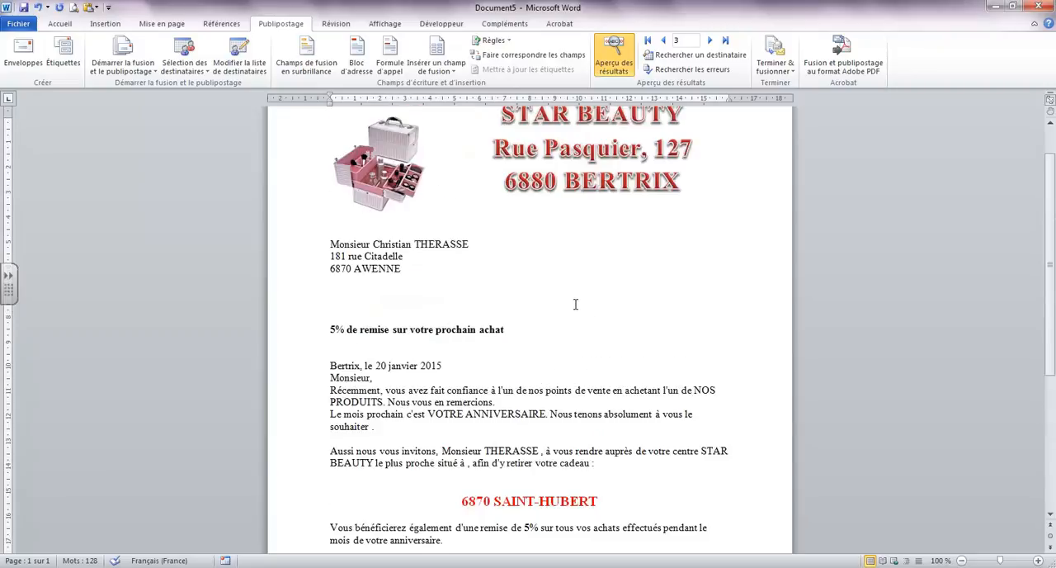
click(493, 40)
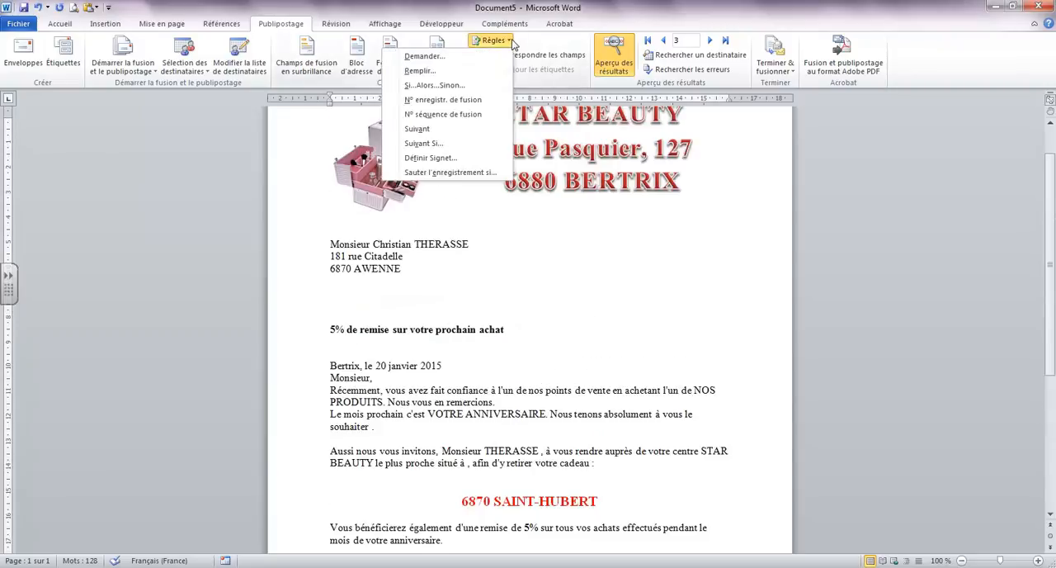
click(467, 87)
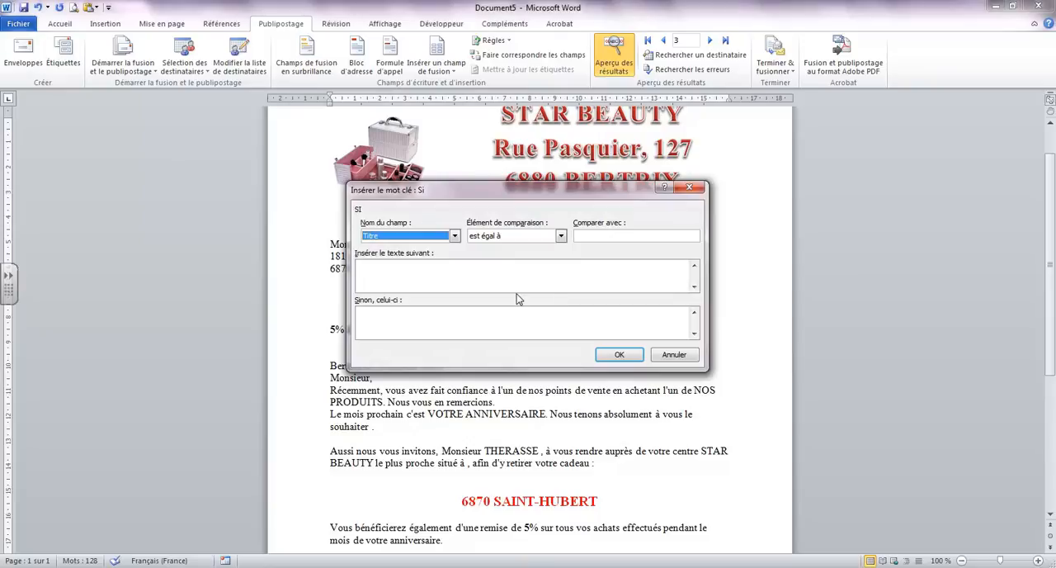
drag(487, 196, 656, 120)
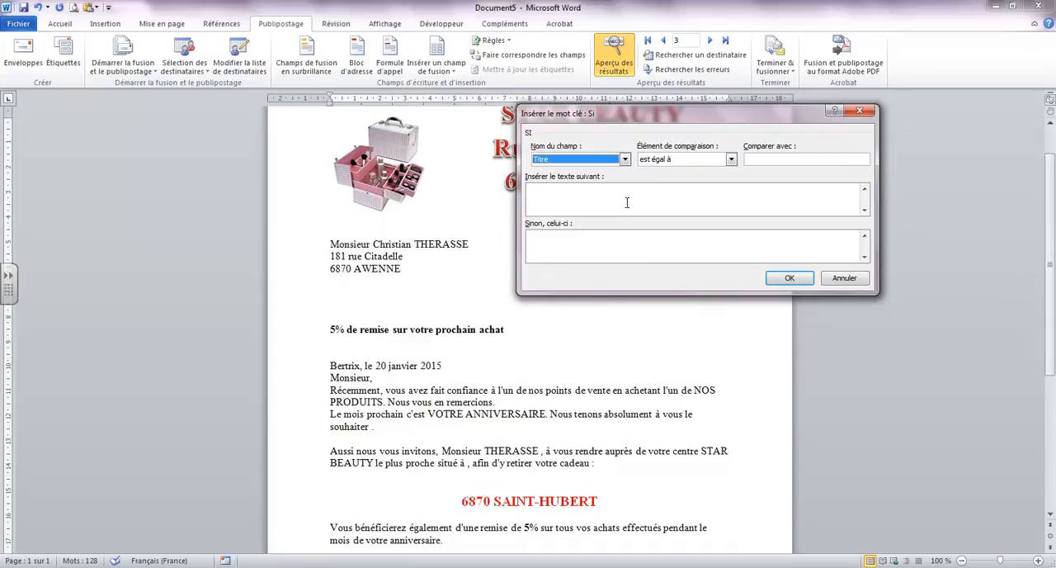
click(840, 279)
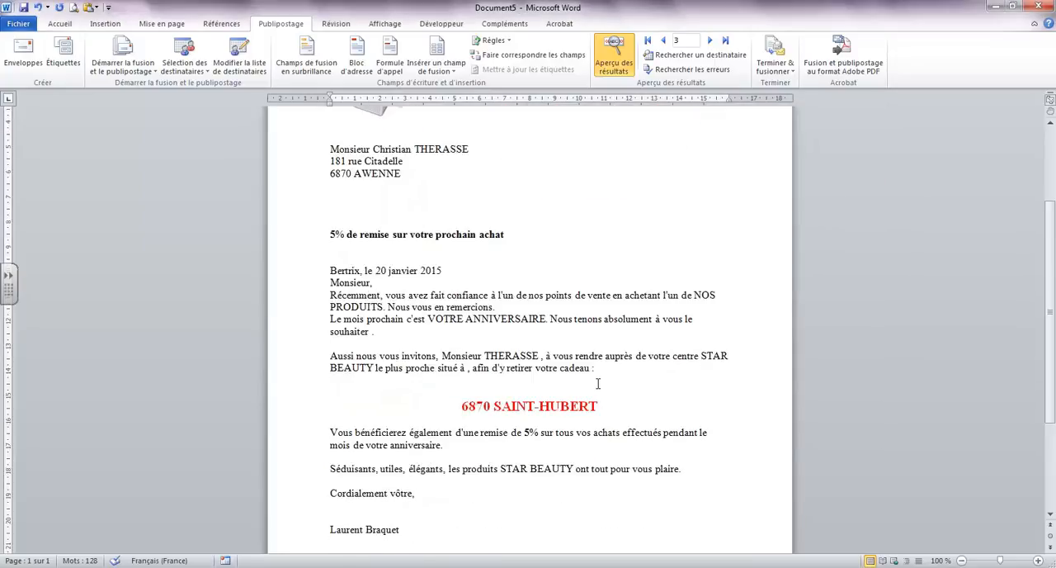
With the results preview turned off, delete the Point_de_vente field line and centre the empty line below "afin d'y retirer votre cadeau :"
click(605, 58)
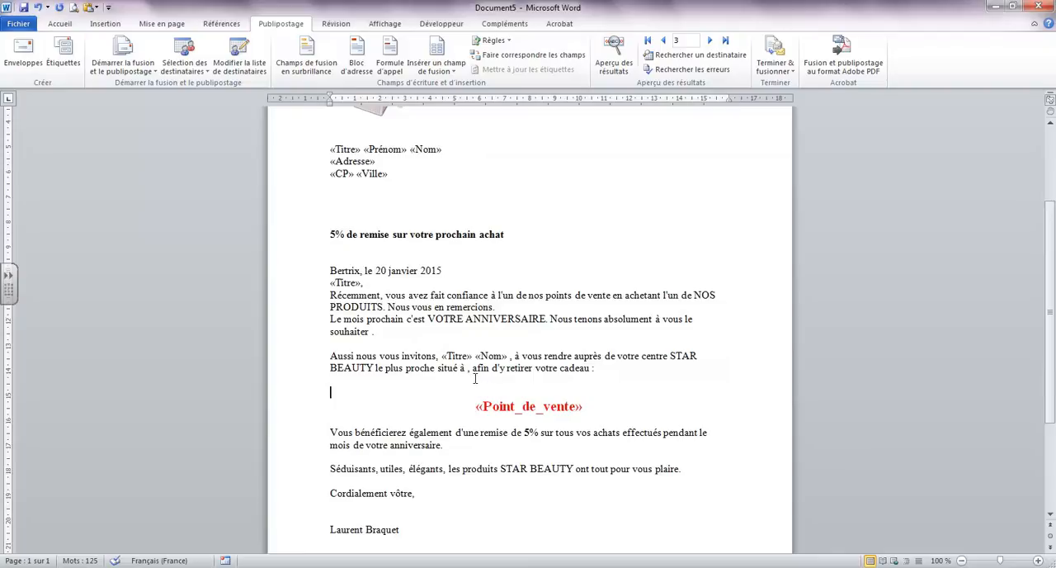
click(298, 406)
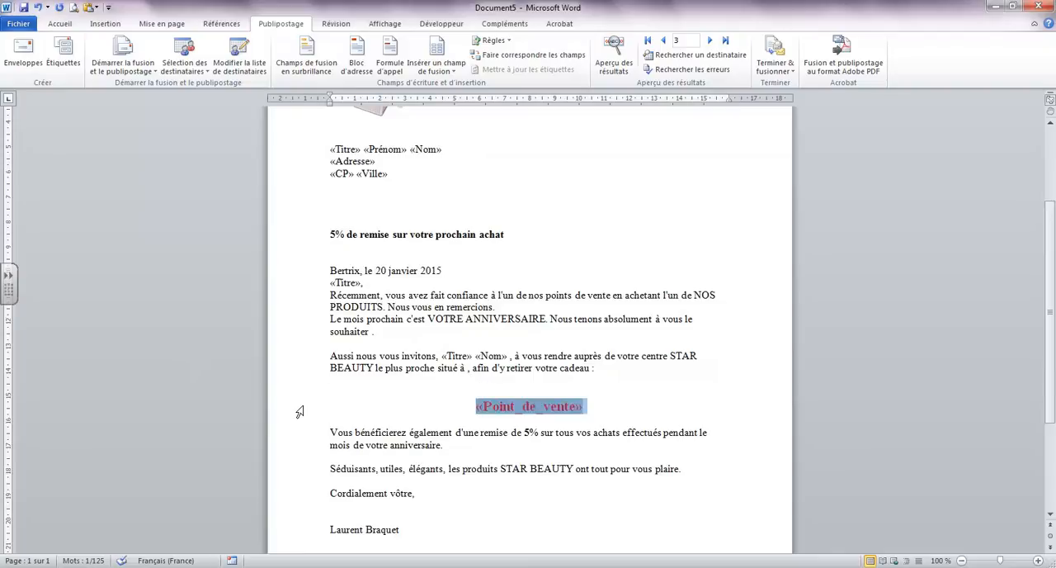
key(Delete)
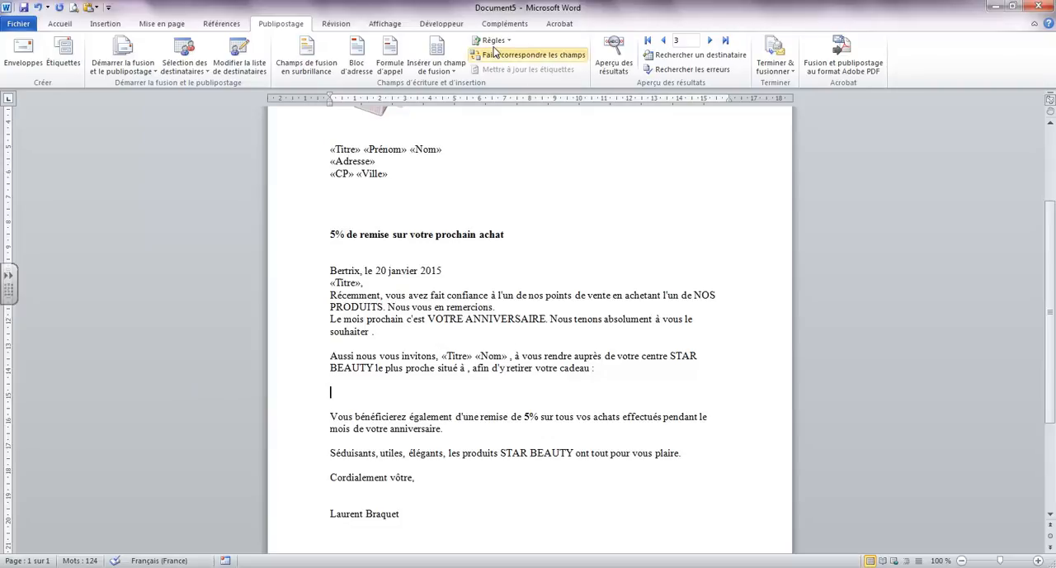
click(60, 23)
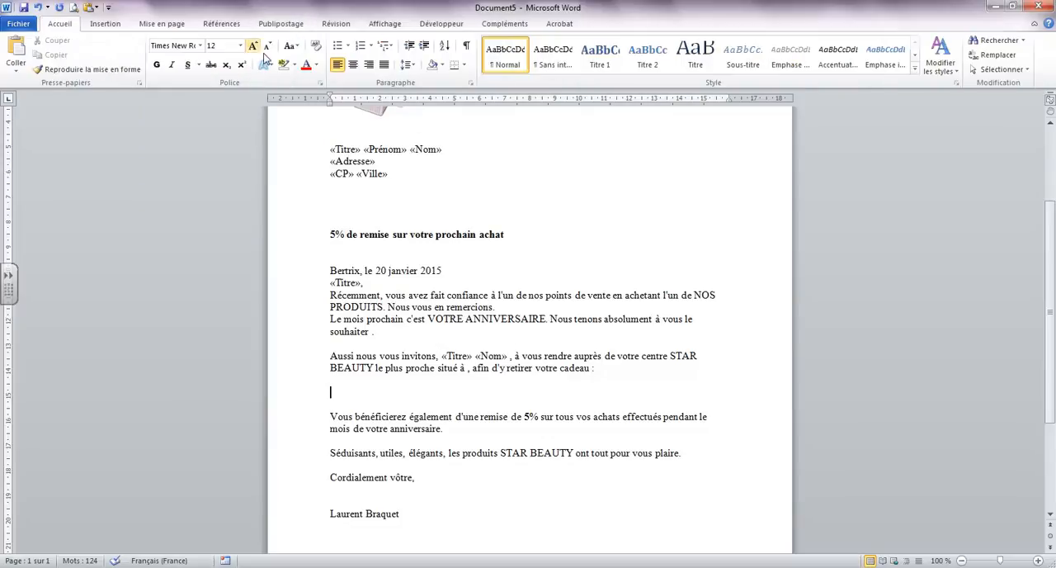
click(352, 64)
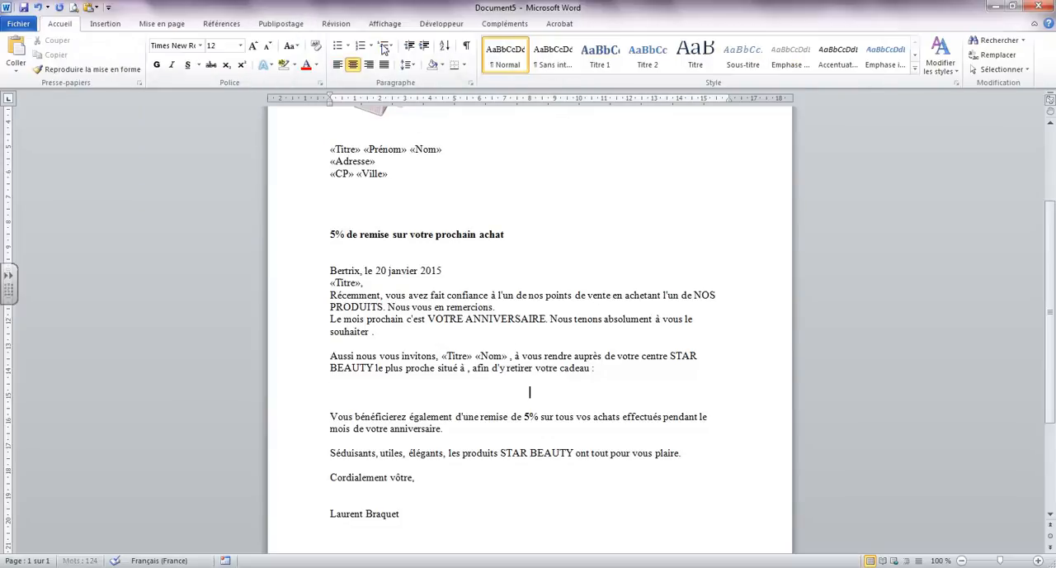
Start an If...Then...Else rule on the centred line with the condition that Titre equals "Monsieur"
click(282, 25)
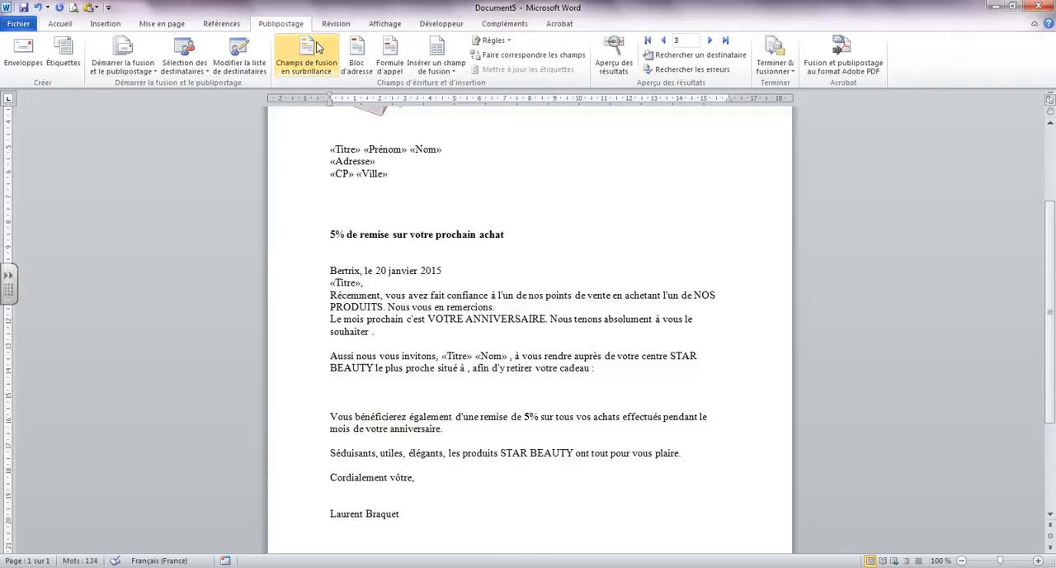
click(495, 40)
click(446, 88)
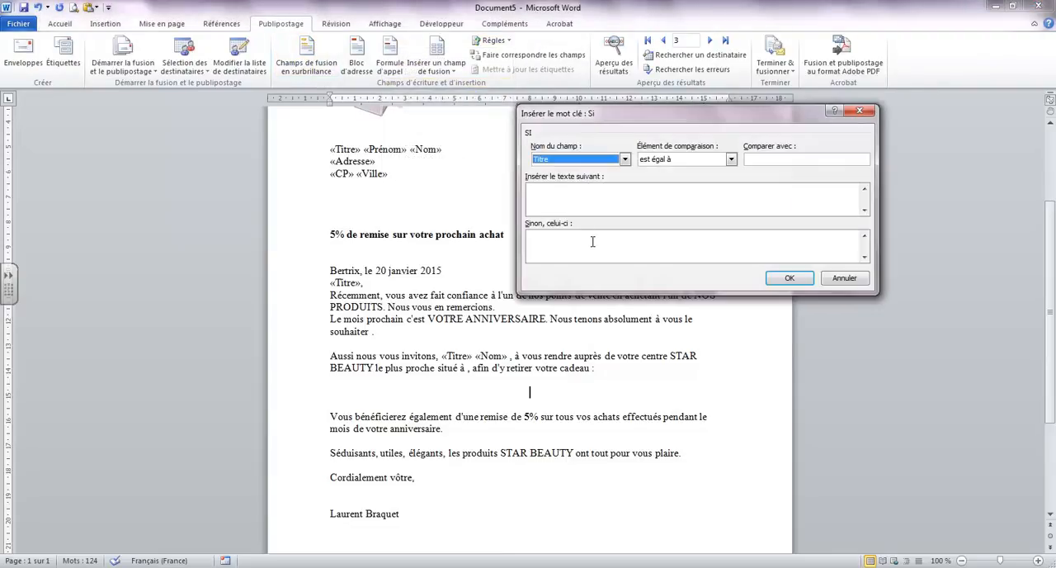
click(626, 160)
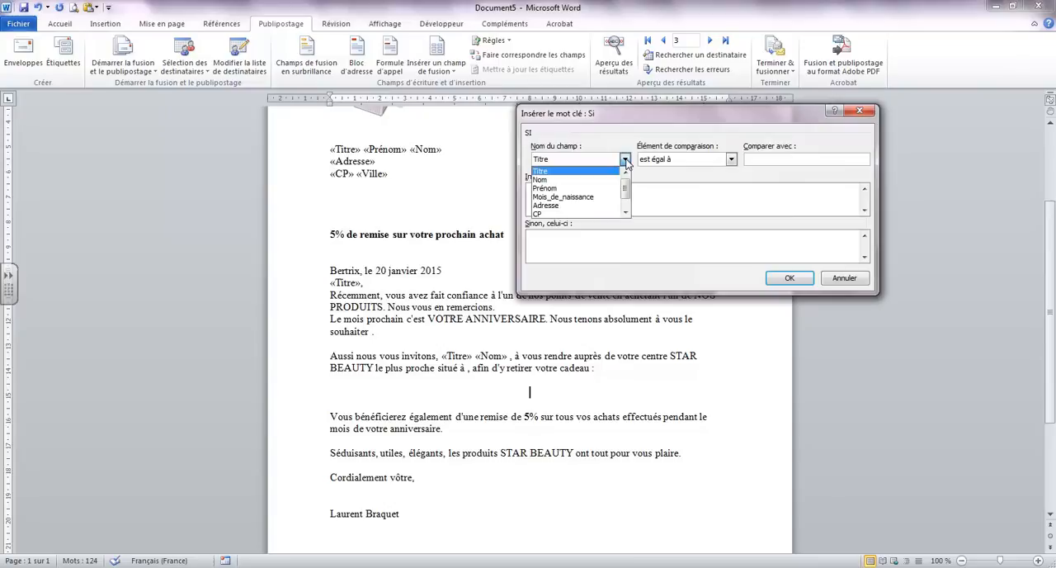
click(626, 160)
click(761, 160)
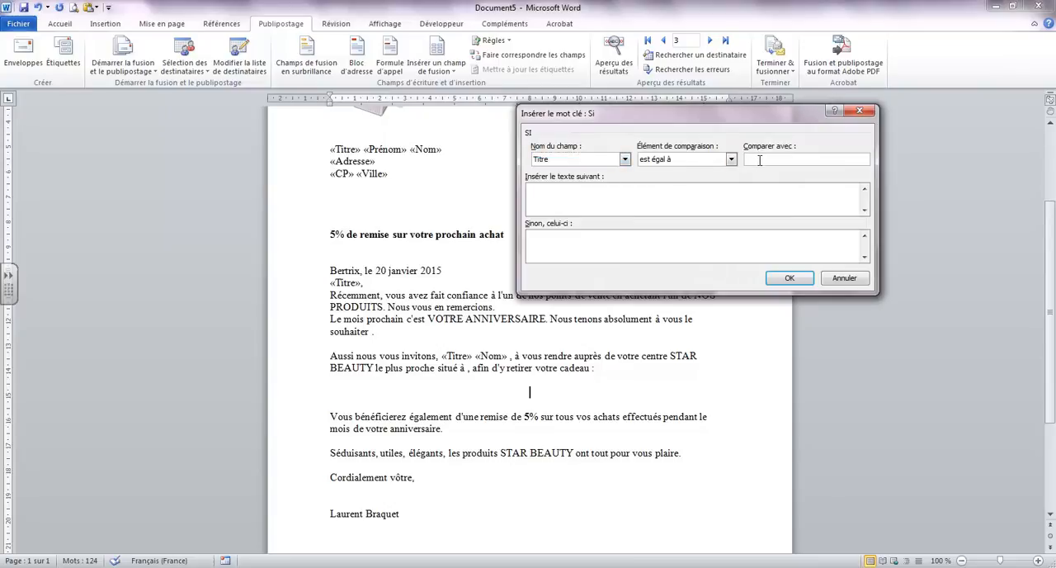
text(Monsieur)
Set the rule to insert "Parfum pour homme" when the condition is met and "Parfum pour femme" otherwise, and insert it
click(602, 188)
text(Parfum pour homme)
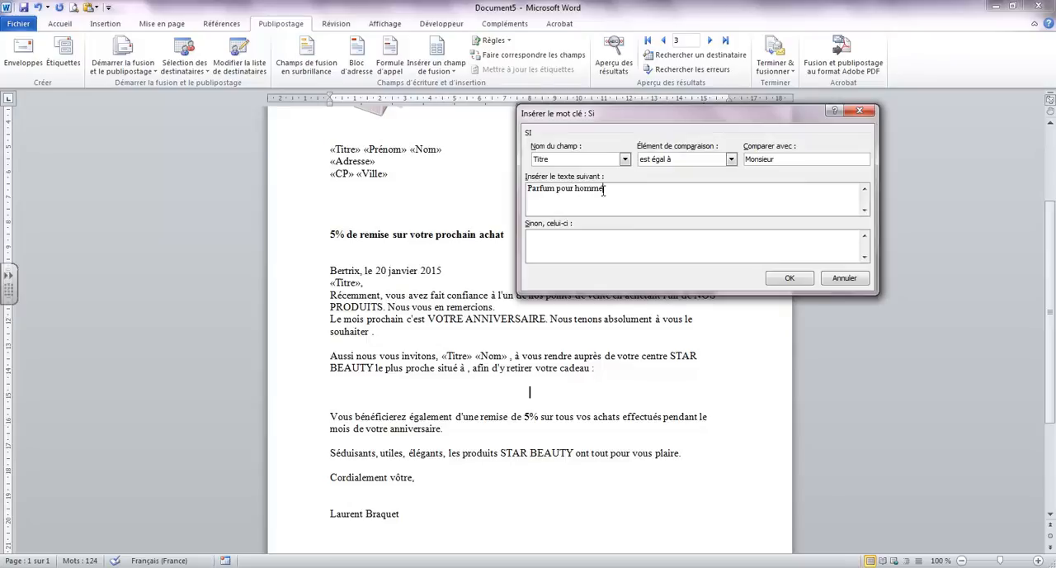
click(578, 242)
text(Parfum pour femme)
click(789, 278)
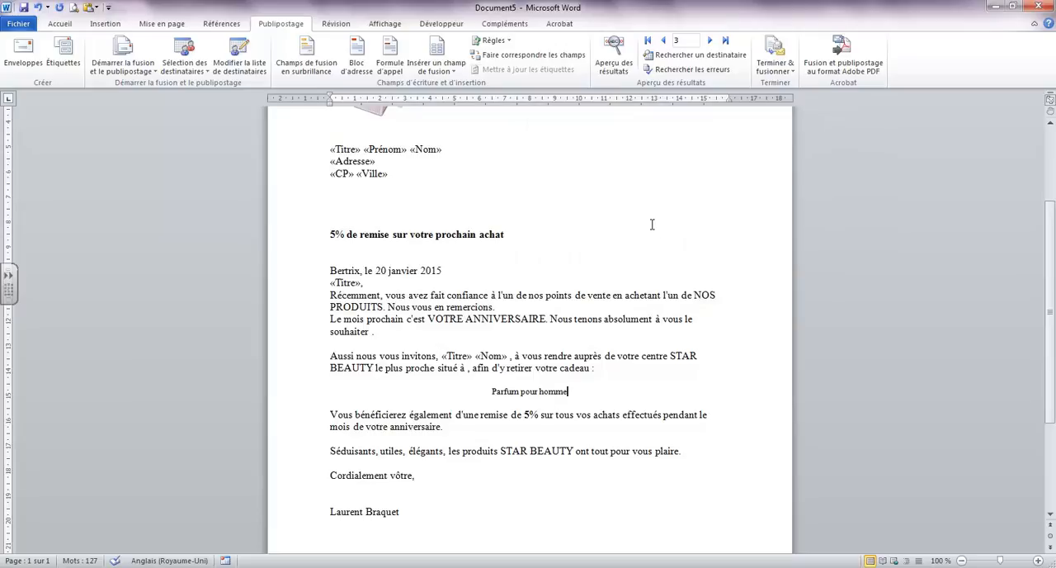
Preview the merge results and browse several recipients to compare each one's title with the gift text
click(611, 66)
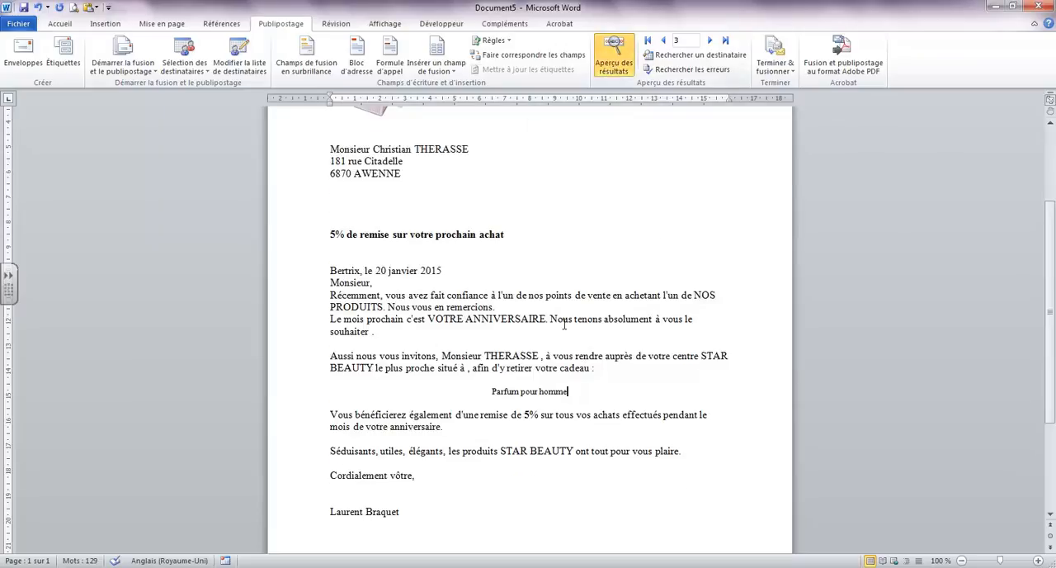
scroll(564, 325, up, 2)
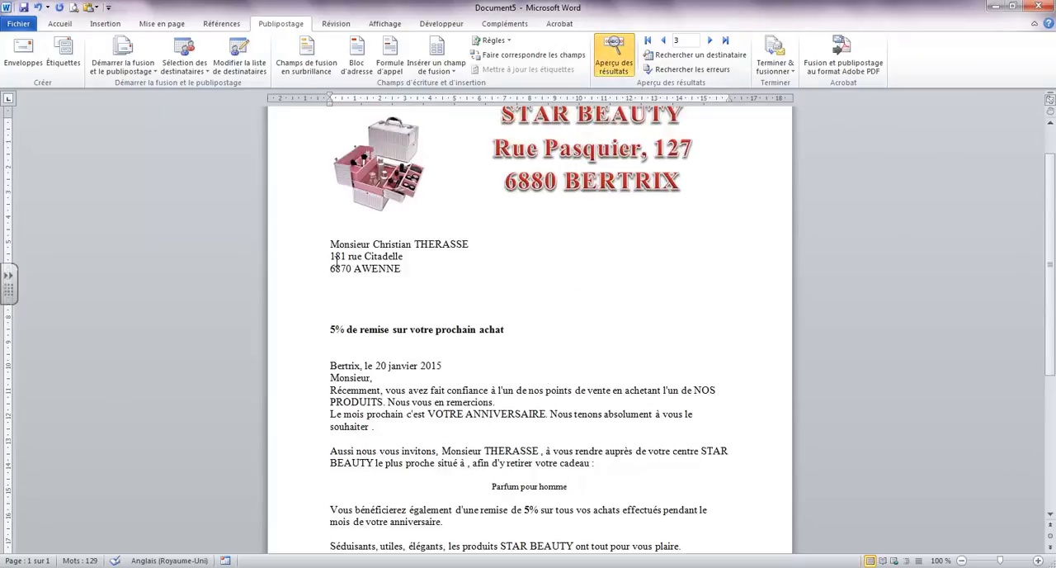
click(710, 40)
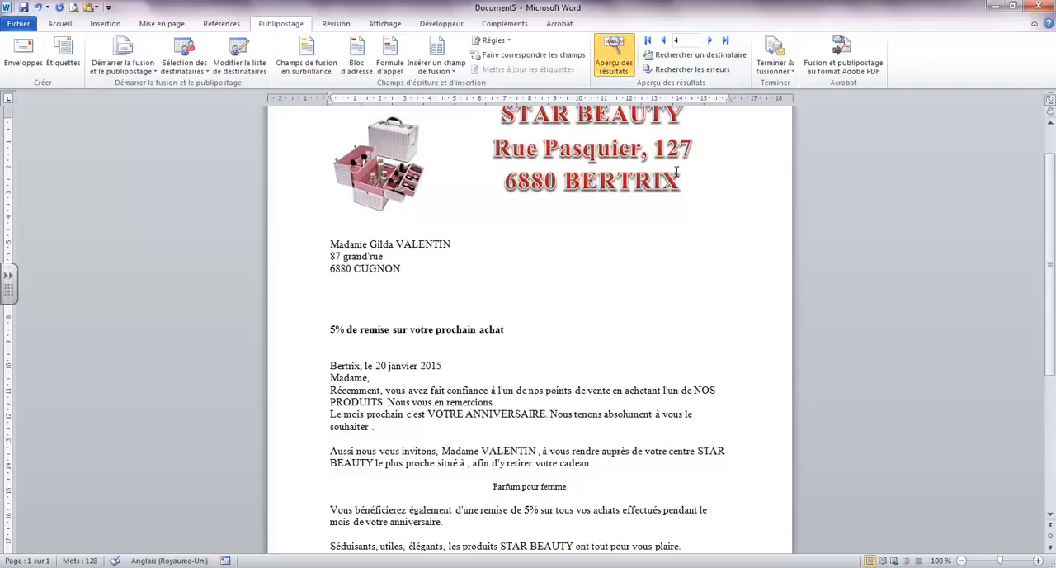
click(709, 41)
click(709, 40)
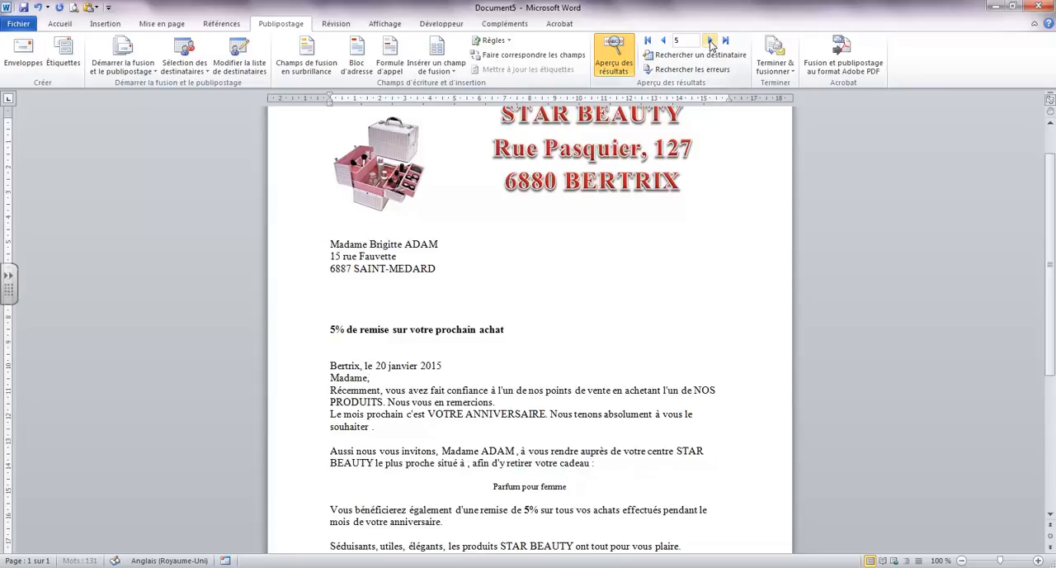
click(664, 39)
click(664, 40)
click(663, 40)
click(664, 39)
scroll(538, 219, down, 2)
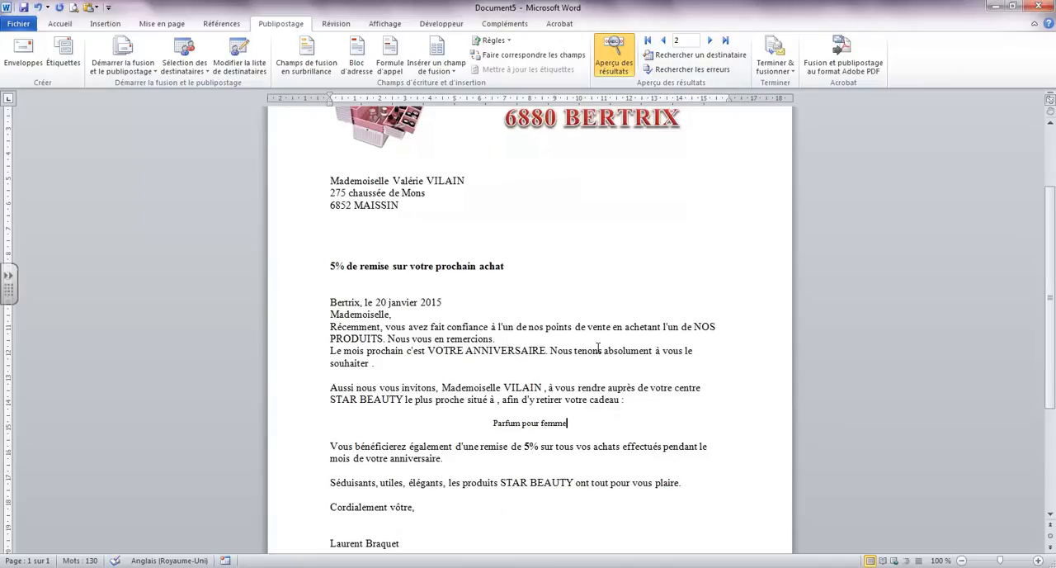
Format the "Parfum pour femme" gift line as bold, red, 20-point text
click(292, 423)
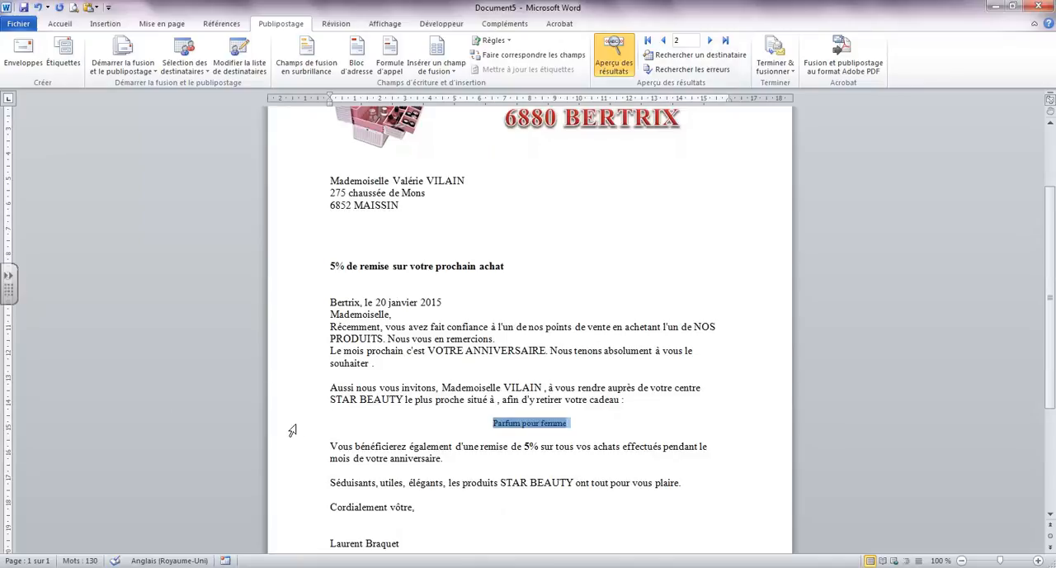
click(60, 23)
click(156, 65)
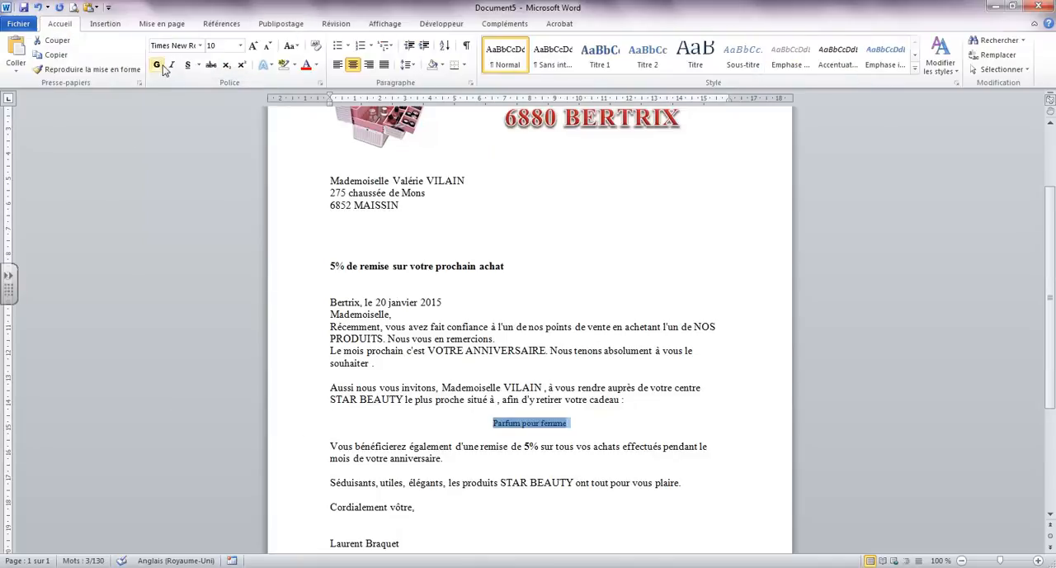
click(305, 65)
click(240, 46)
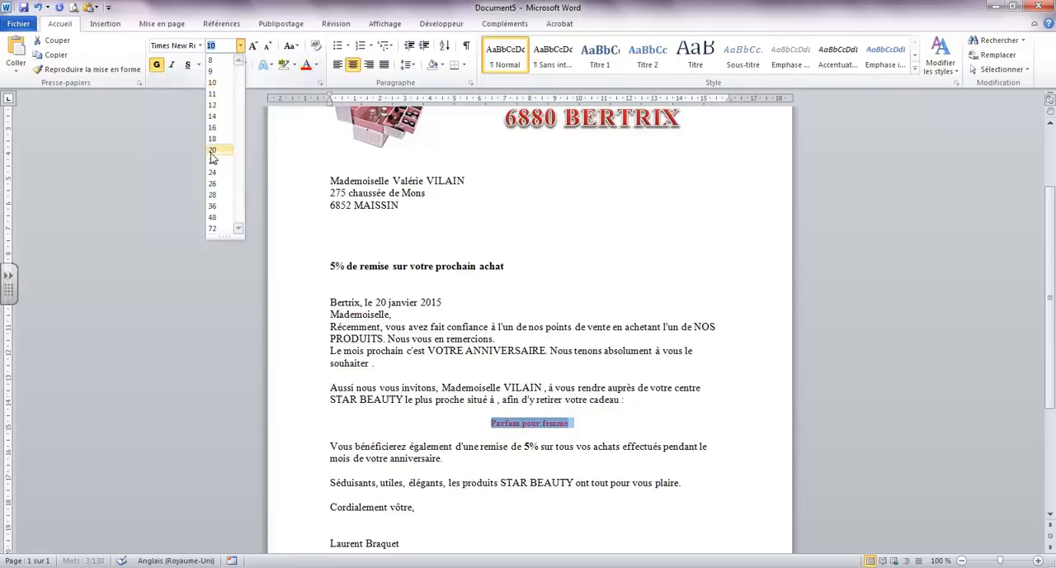
click(216, 156)
click(671, 444)
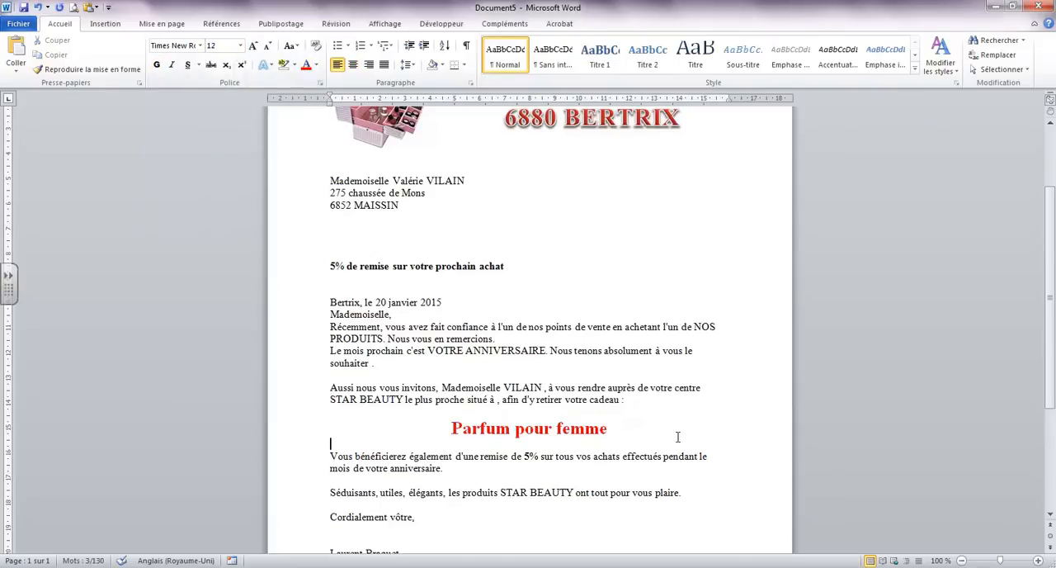
scroll(673, 431, up, 1)
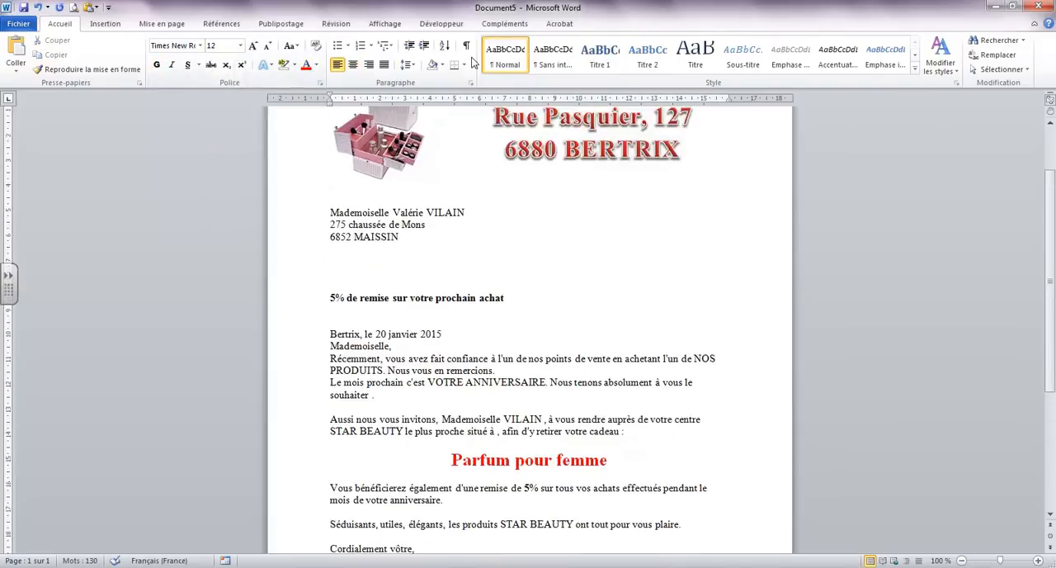
Browse the merge preview through recipients 1 to 3 to check the gift text's formatting for each title
click(278, 24)
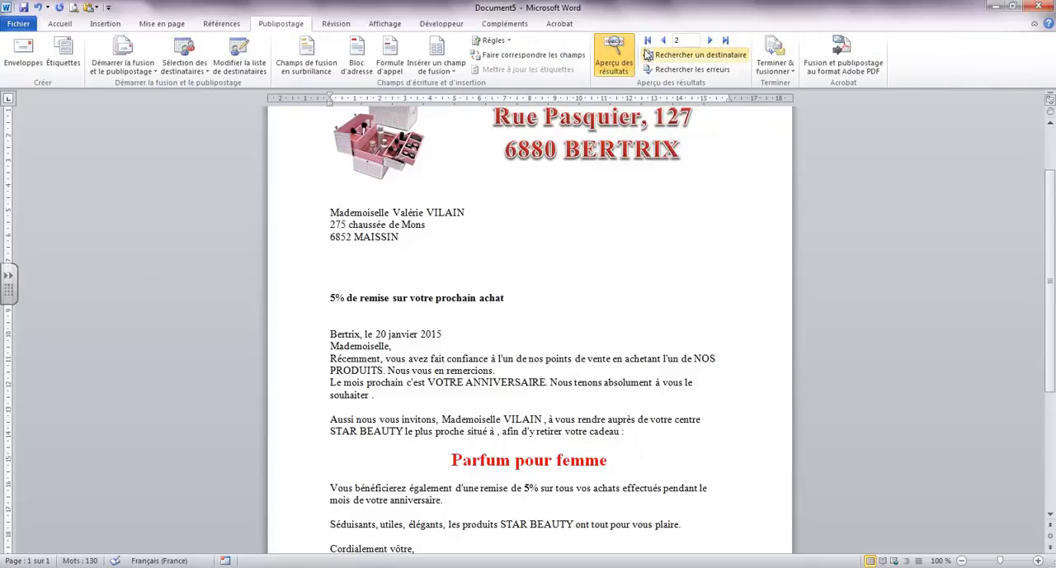
click(664, 41)
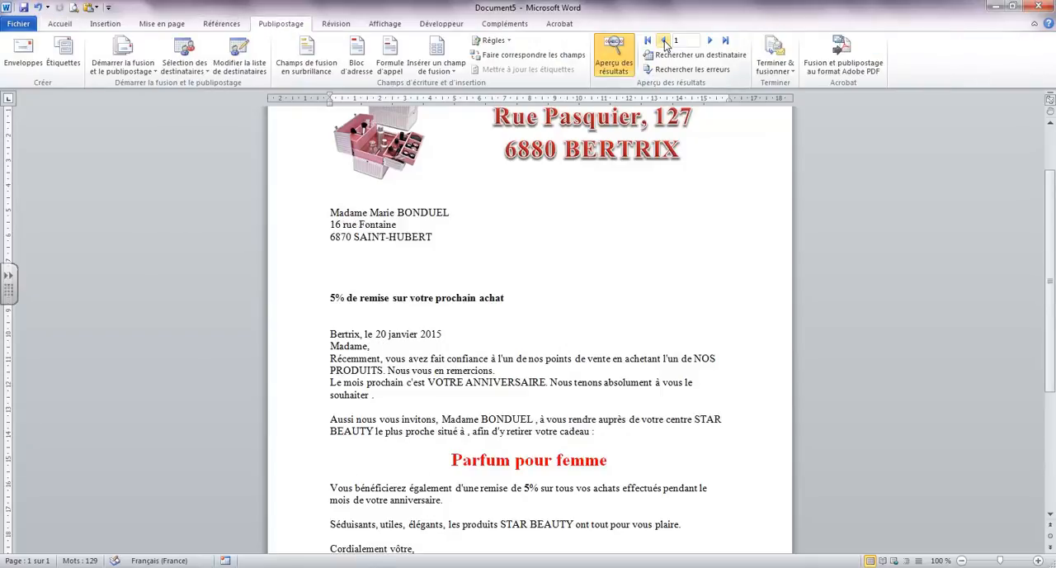
click(711, 41)
click(711, 41)
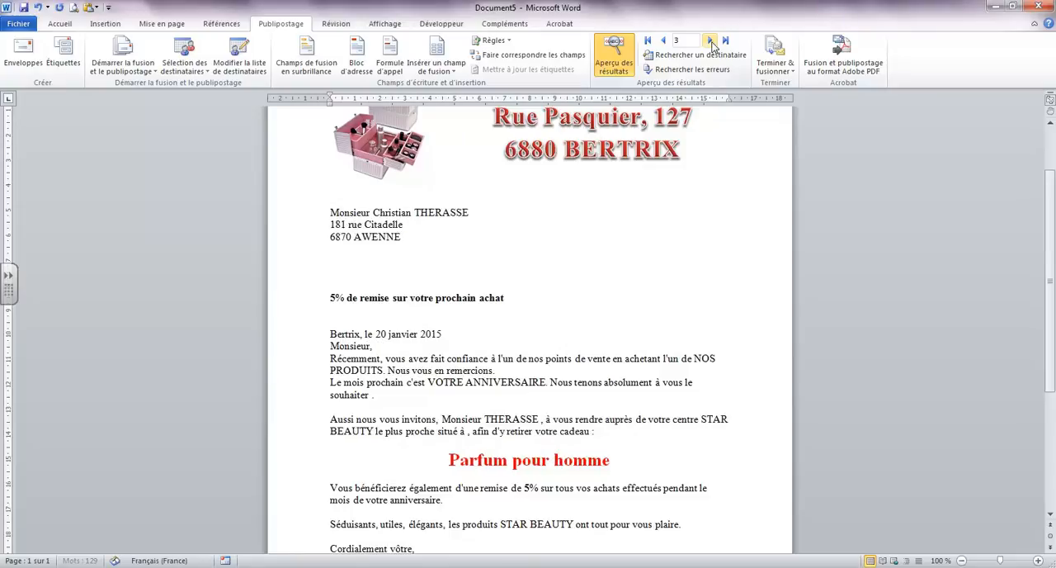
Review the fields and comparison operators offered by an If...Then...Else rule without inserting it, and look over the other merge rules
click(512, 41)
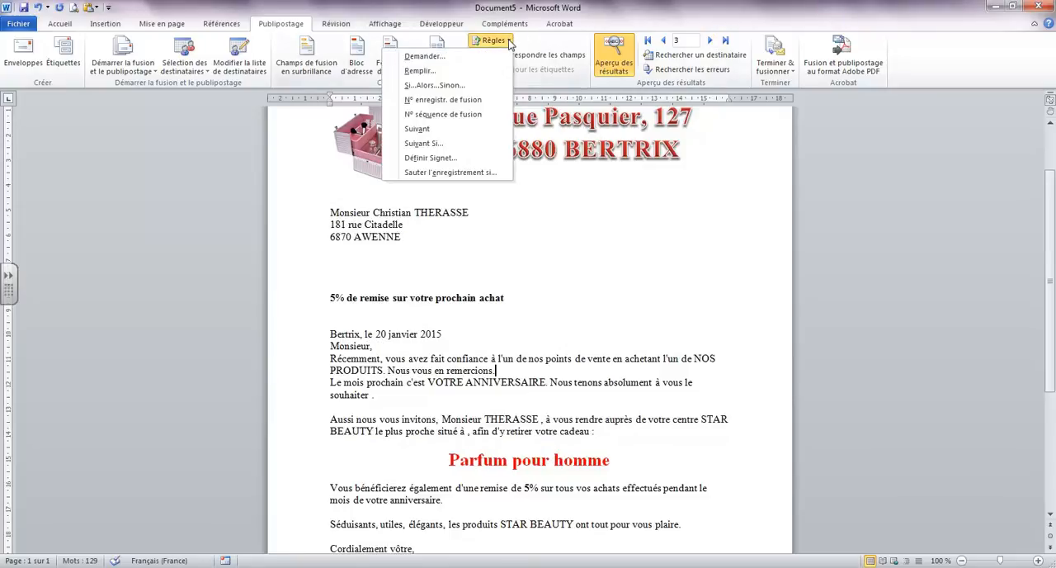
click(487, 88)
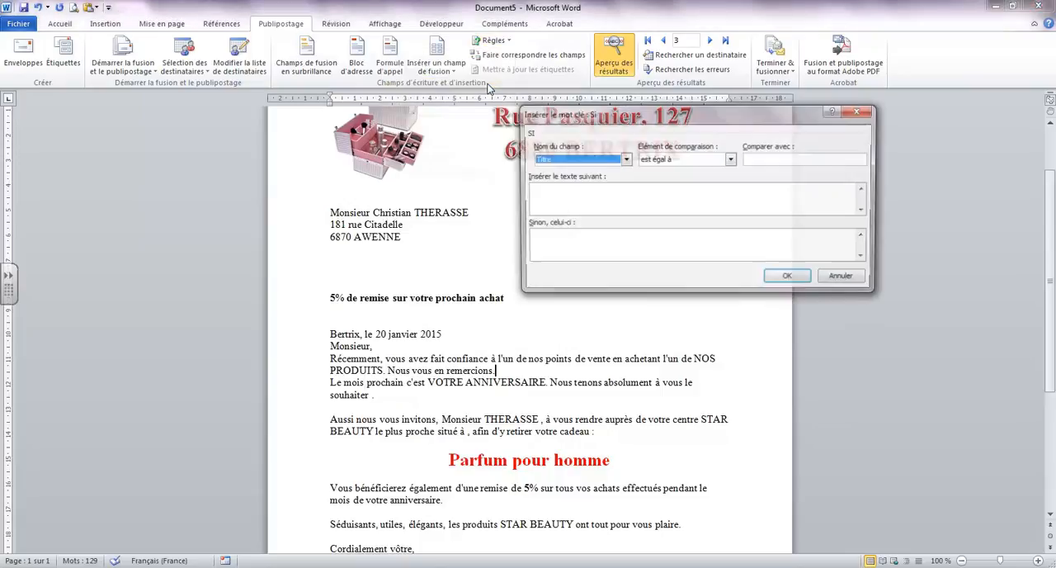
click(624, 161)
mouse_move(626, 185)
mouse_down()
mouse_move(627, 200)
mouse_move(627, 184)
mouse_up()
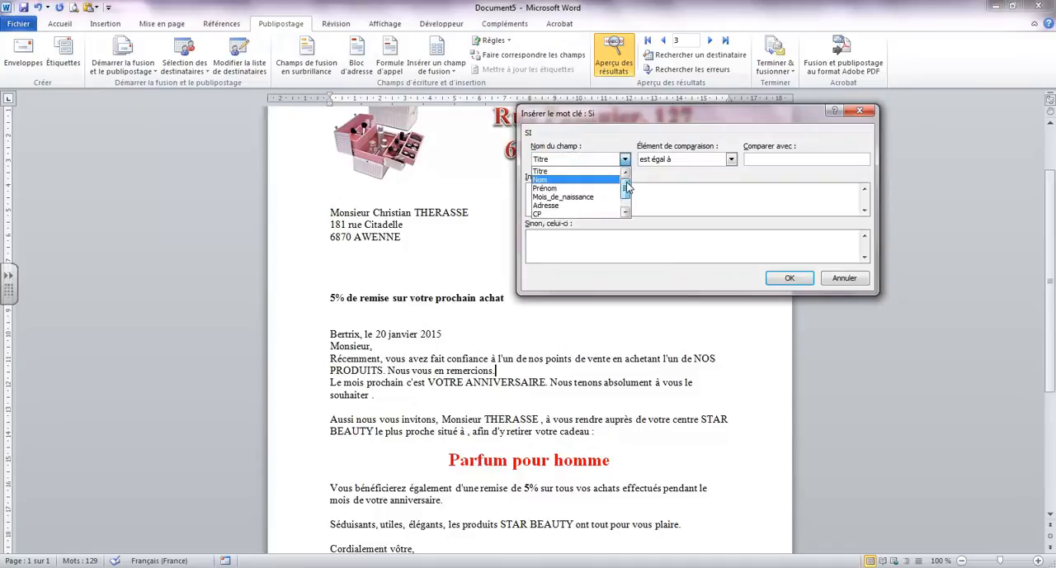
click(731, 159)
click(732, 159)
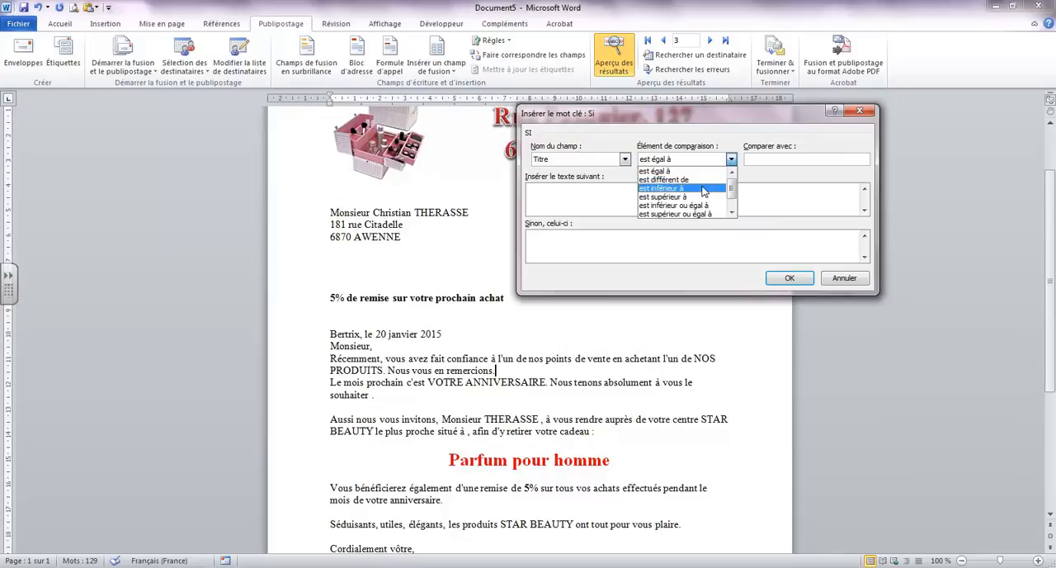
mouse_move(731, 191)
mouse_down()
mouse_move(733, 204)
mouse_move(733, 189)
mouse_up()
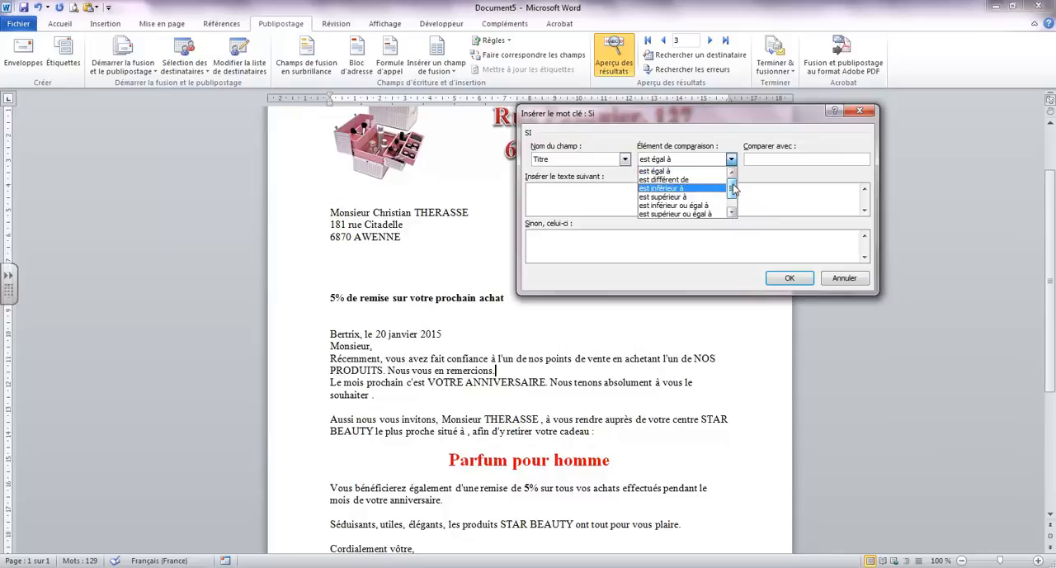
click(585, 206)
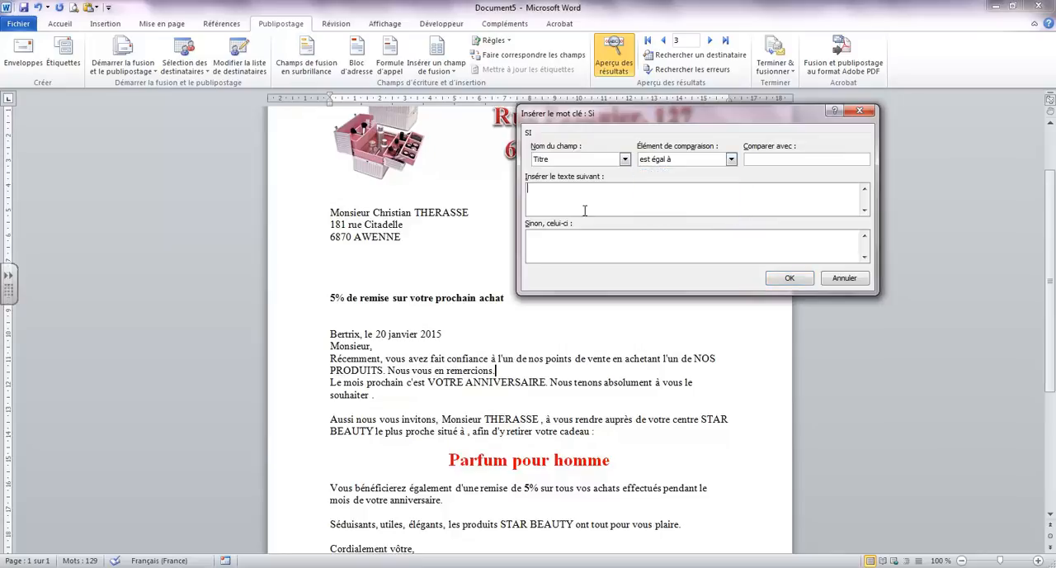
click(845, 278)
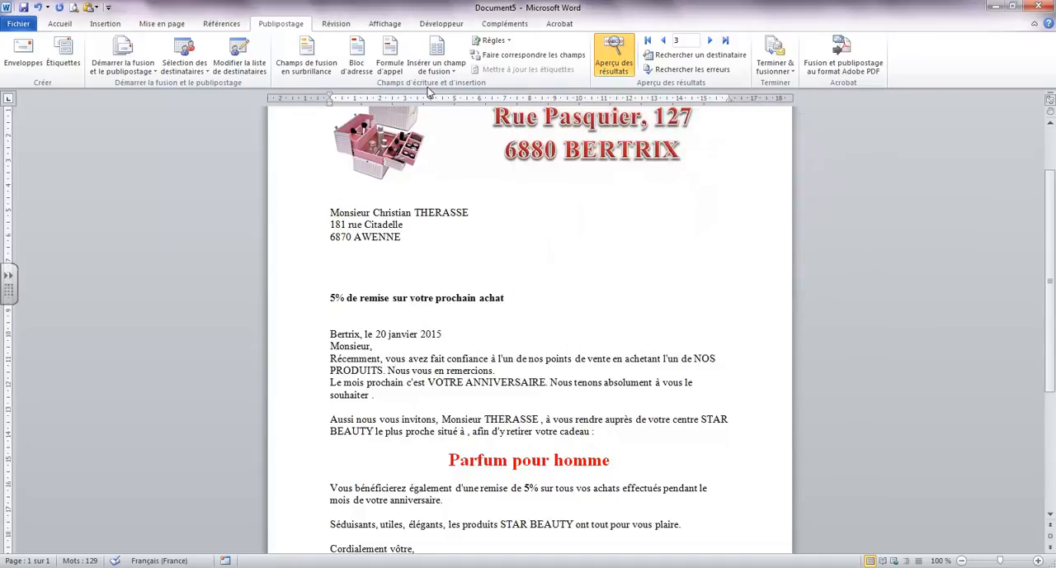
click(493, 40)
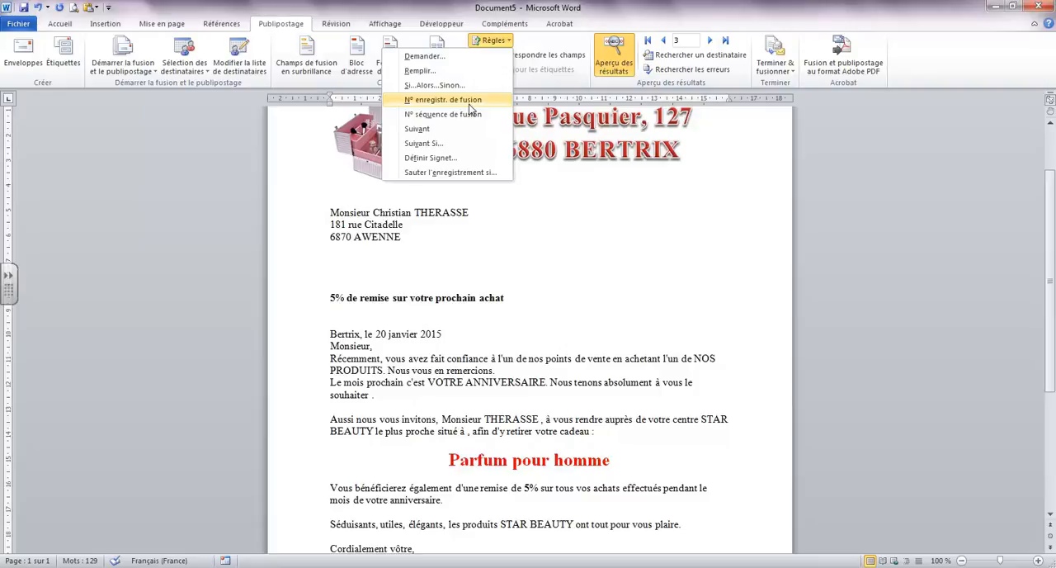
click(538, 231)
Add a "Client numéro:" line below the signatory at the end of the letter, followed by the merge record number field
scroll(538, 235, up, 3)
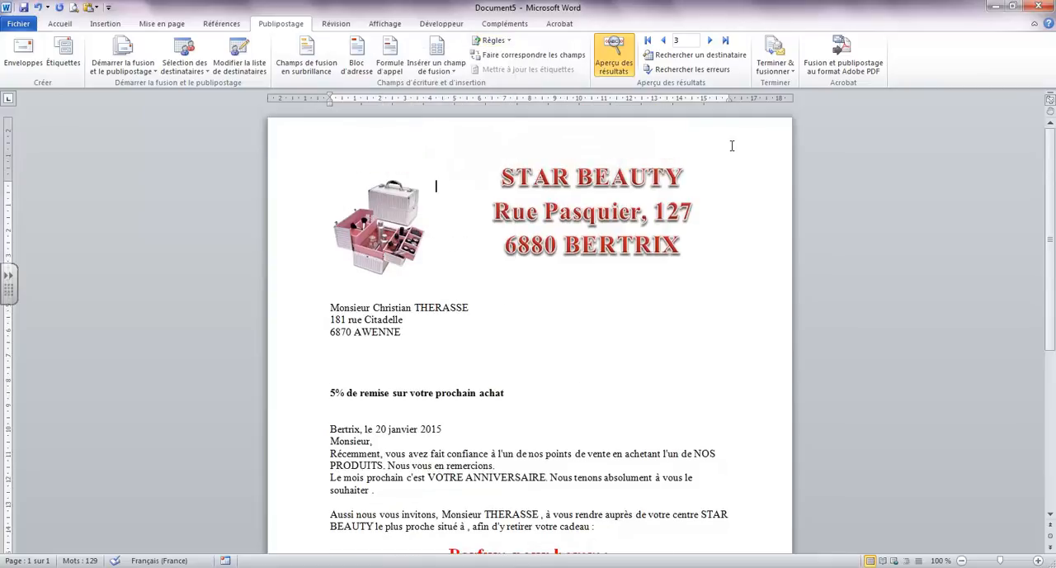
scroll(738, 160, down, 5)
click(412, 467)
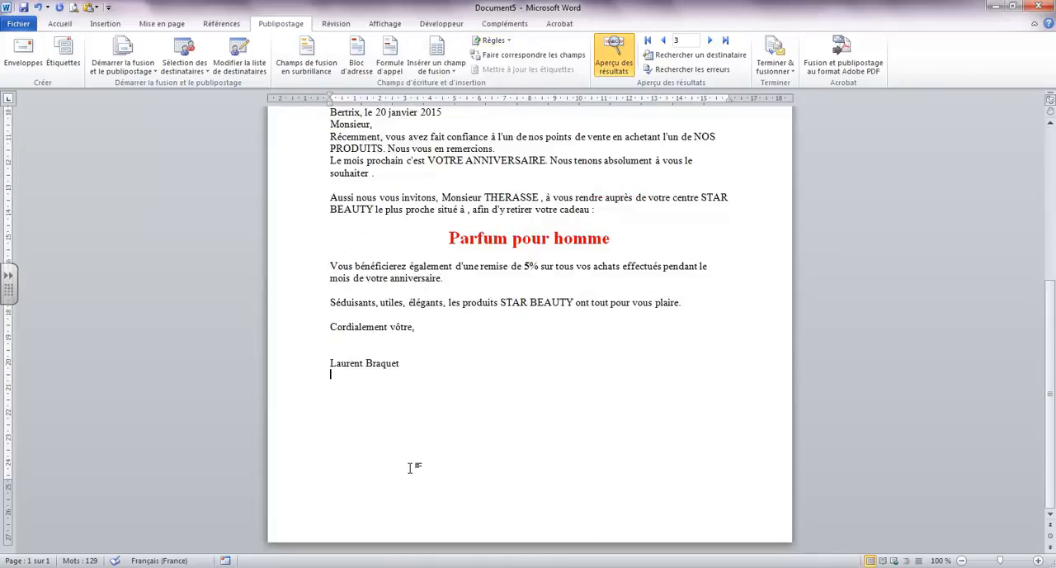
key(Return)
text(Client numéro)
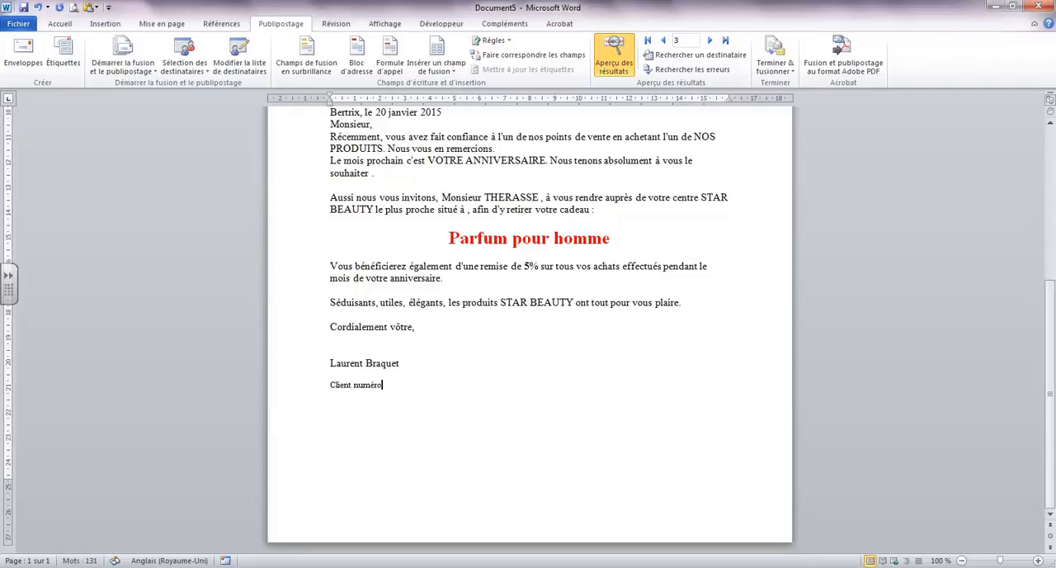
text(:)
click(509, 43)
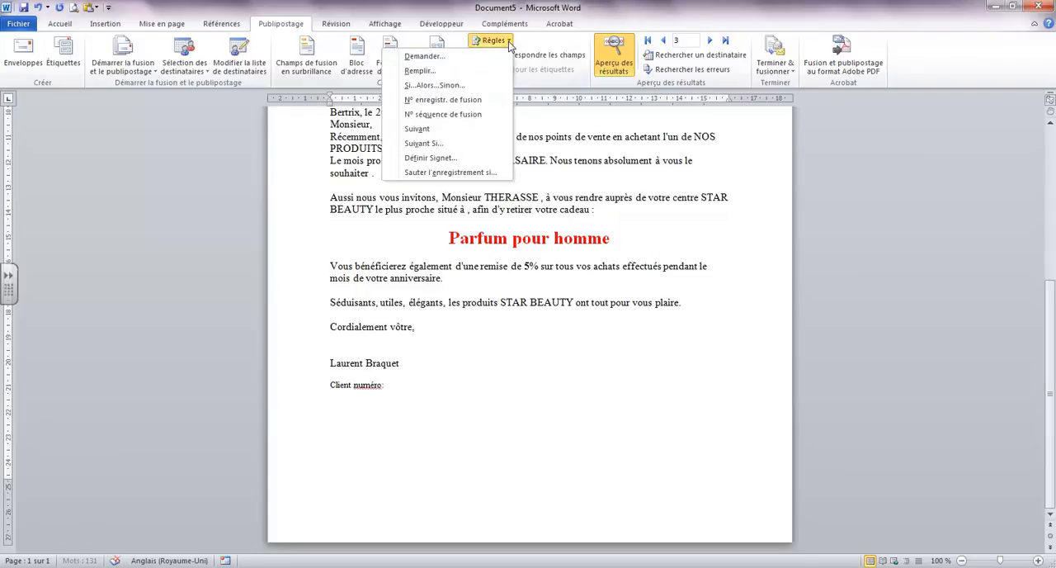
click(467, 100)
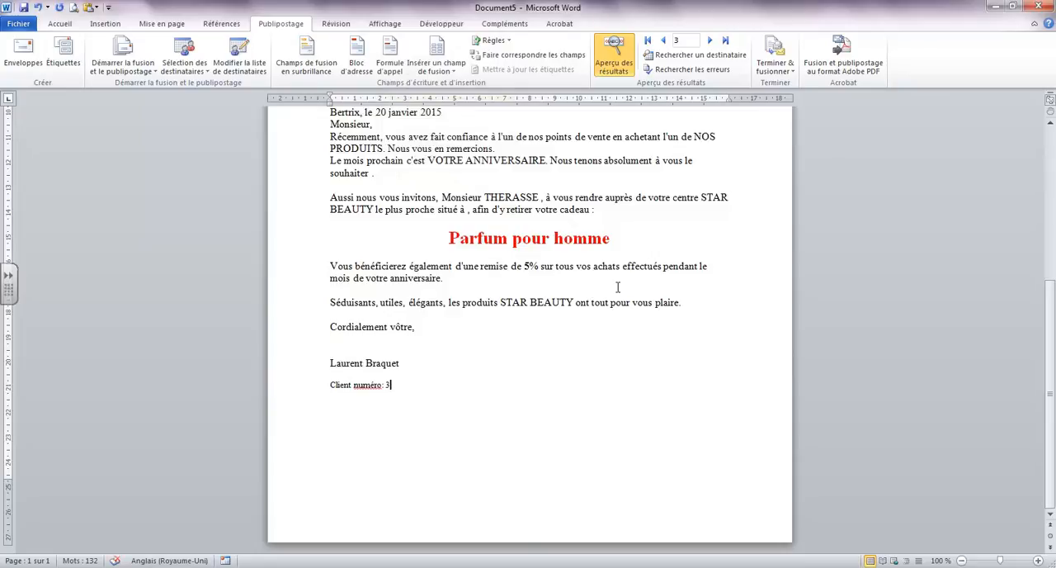
Browse the previewed recipients forward and back to the first to compare the client number on each letter
click(710, 39)
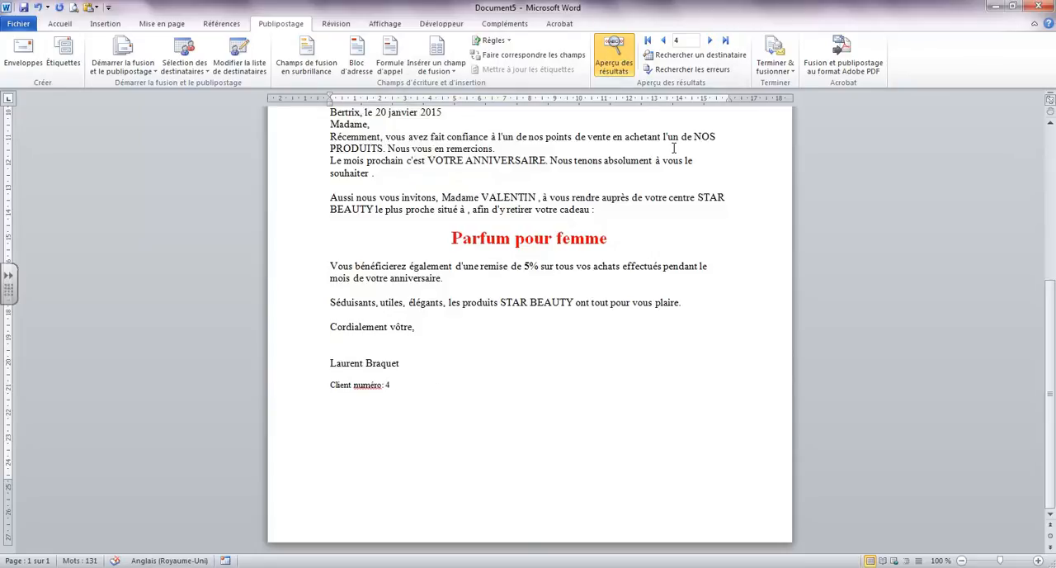
click(663, 40)
click(664, 40)
click(664, 40)
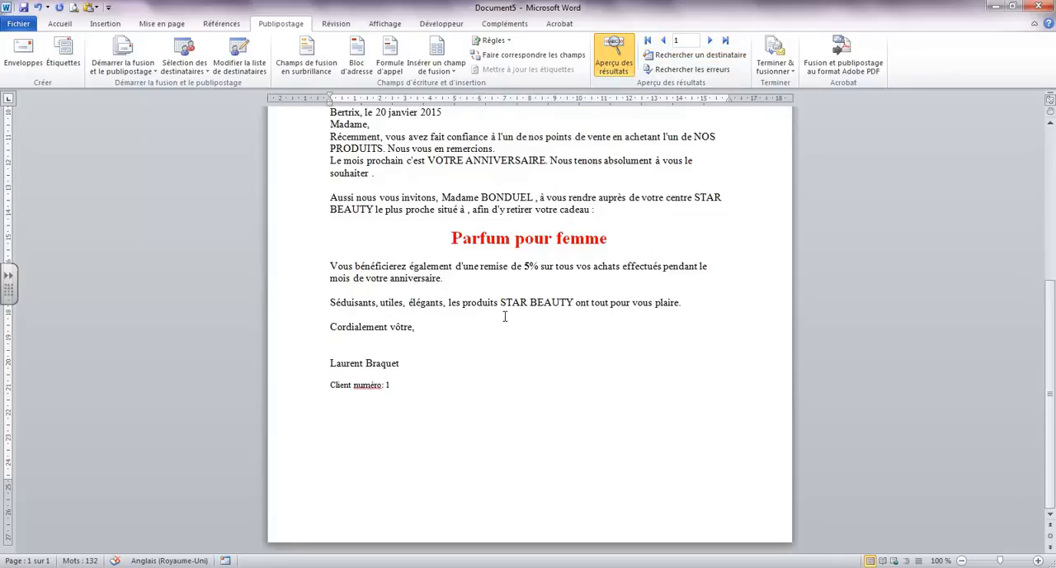
Review the remaining merge rules, the finish-and-merge options and the Suivant Si condition settings without inserting any rule
click(511, 41)
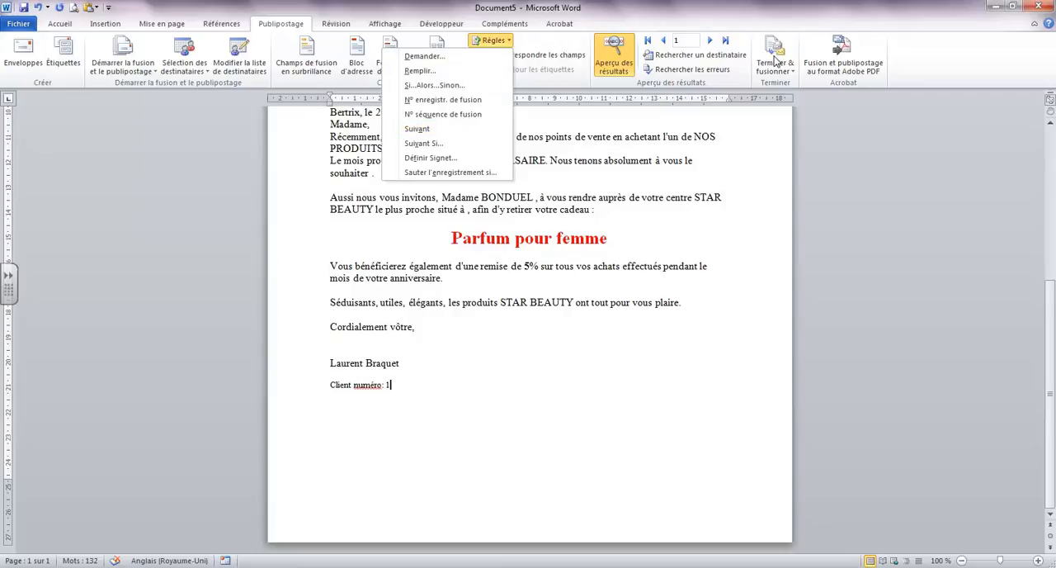
click(776, 60)
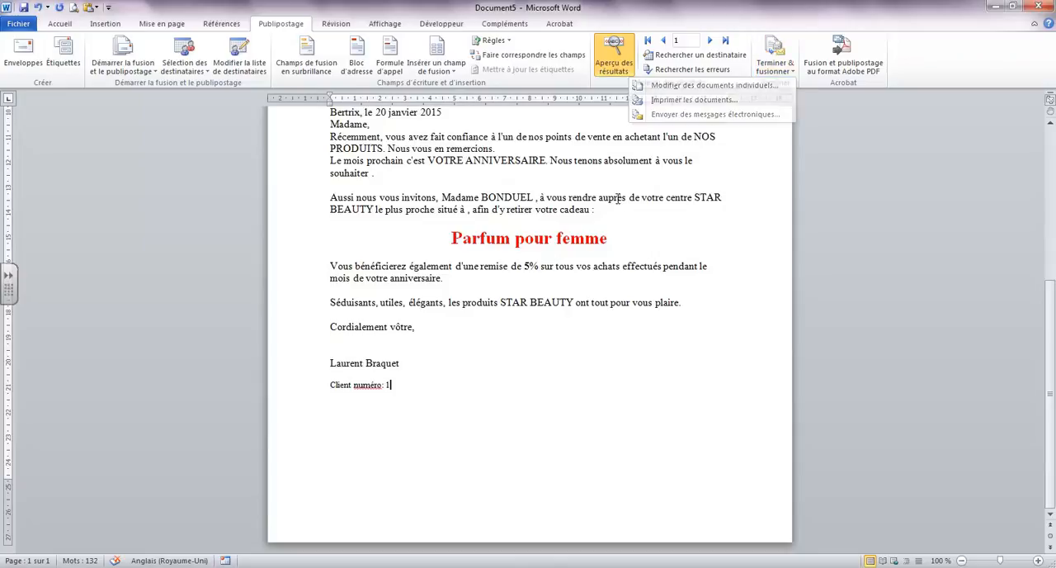
click(492, 39)
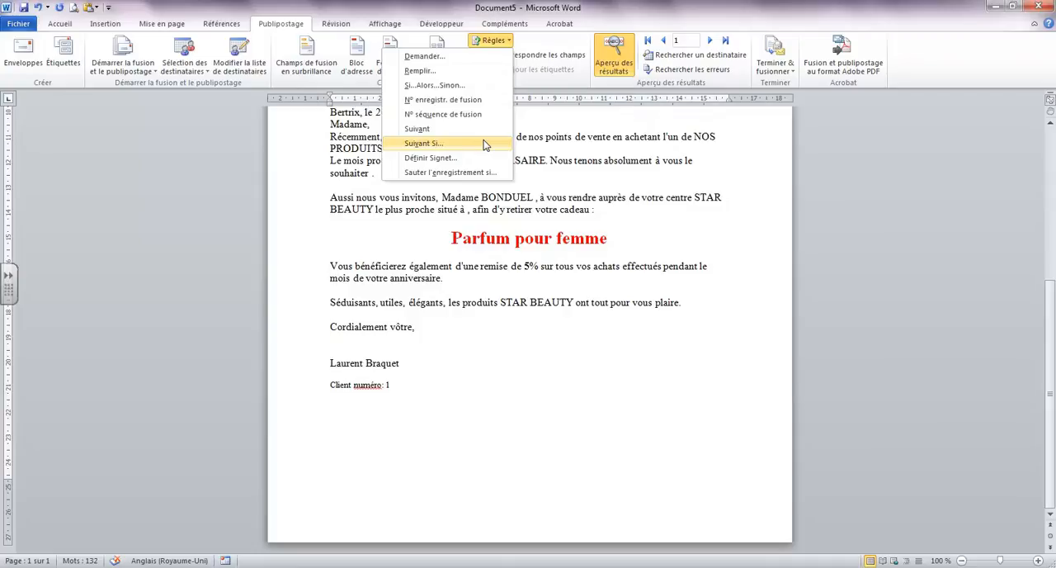
click(424, 143)
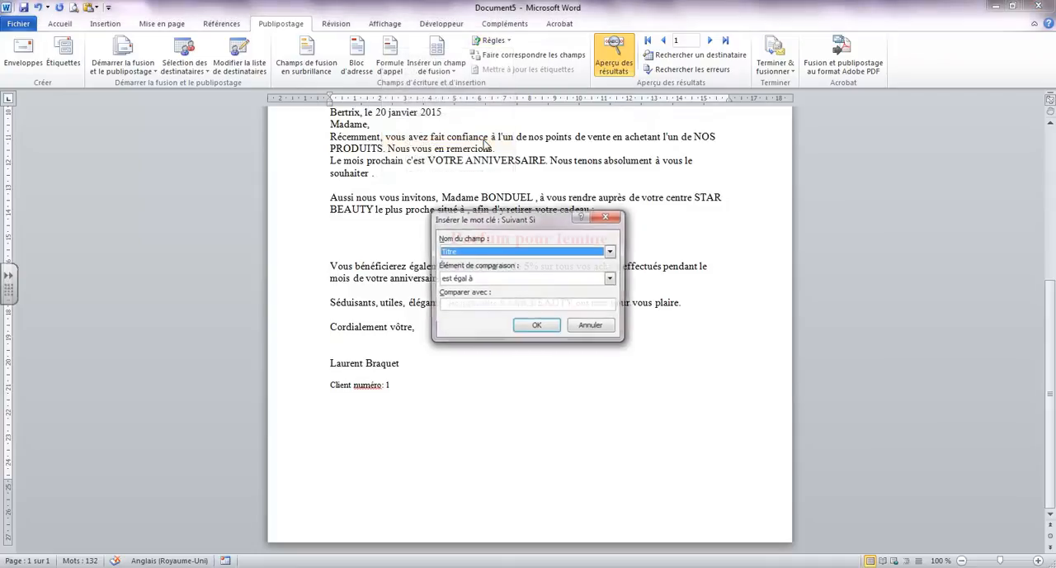
click(516, 304)
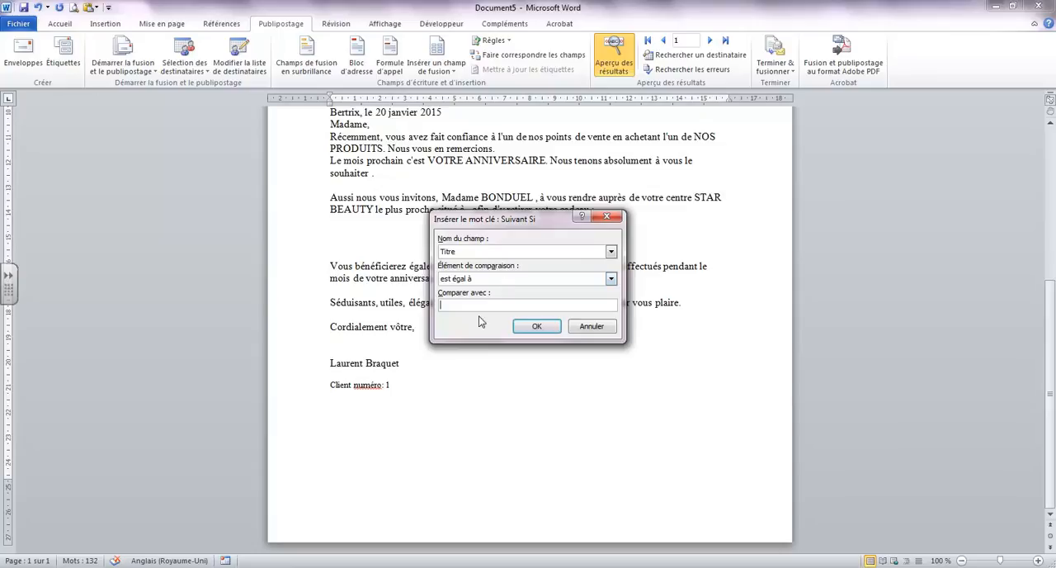
click(602, 328)
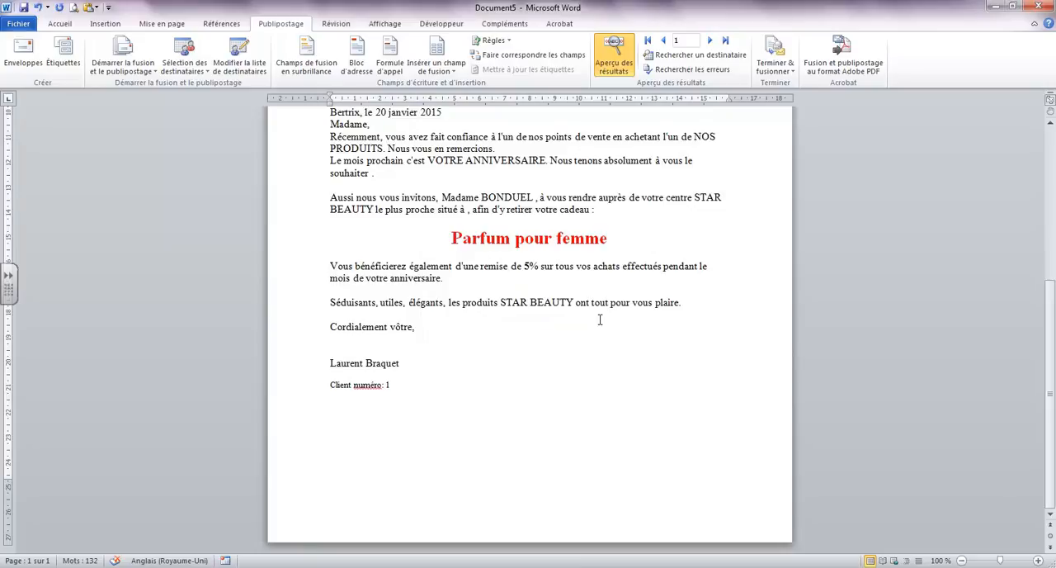
click(493, 40)
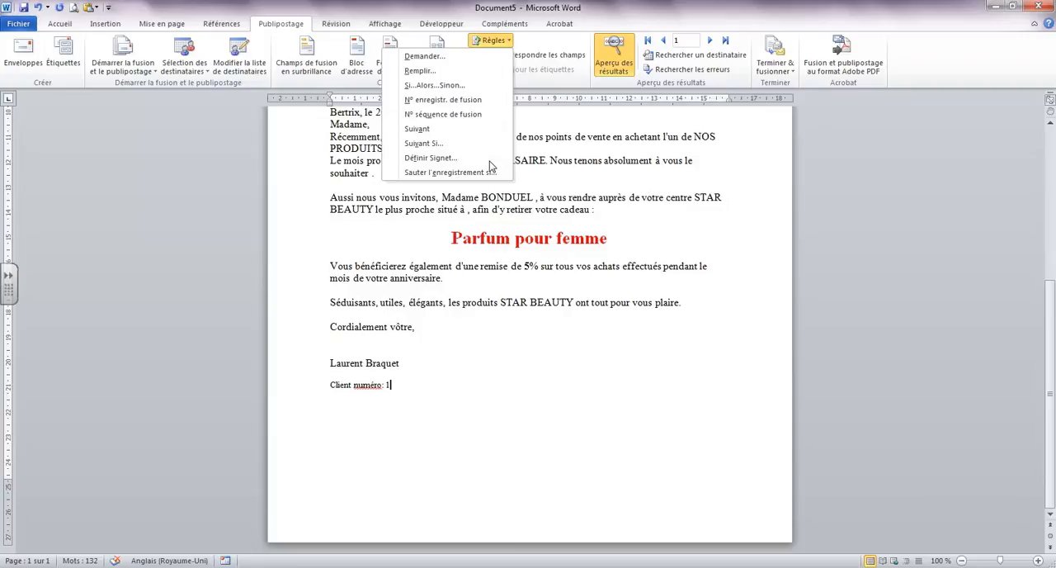
click(491, 348)
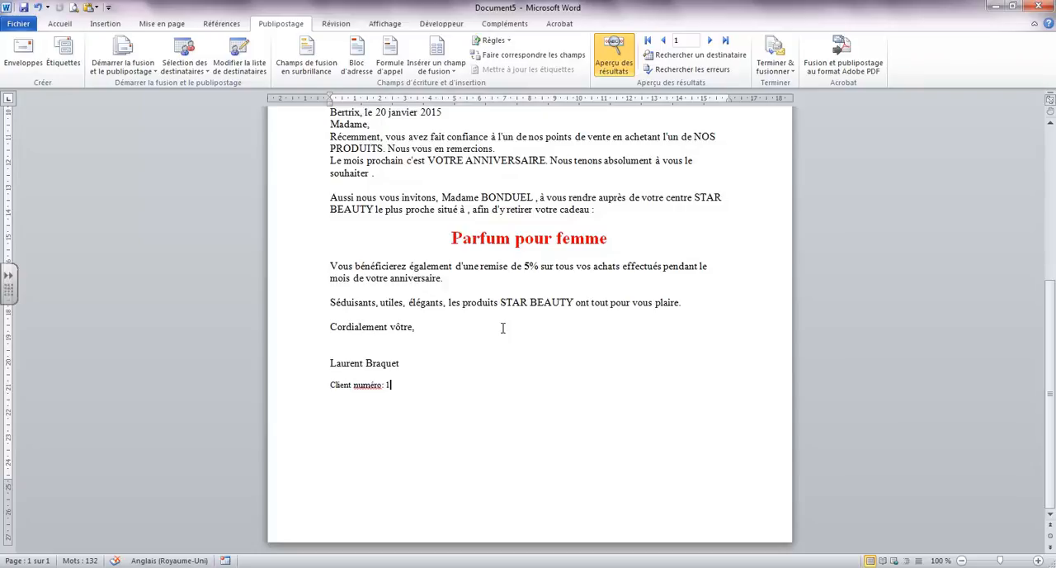
Review the mail-merge recipient list in an enlarged window, checking its columns, and close it
click(243, 63)
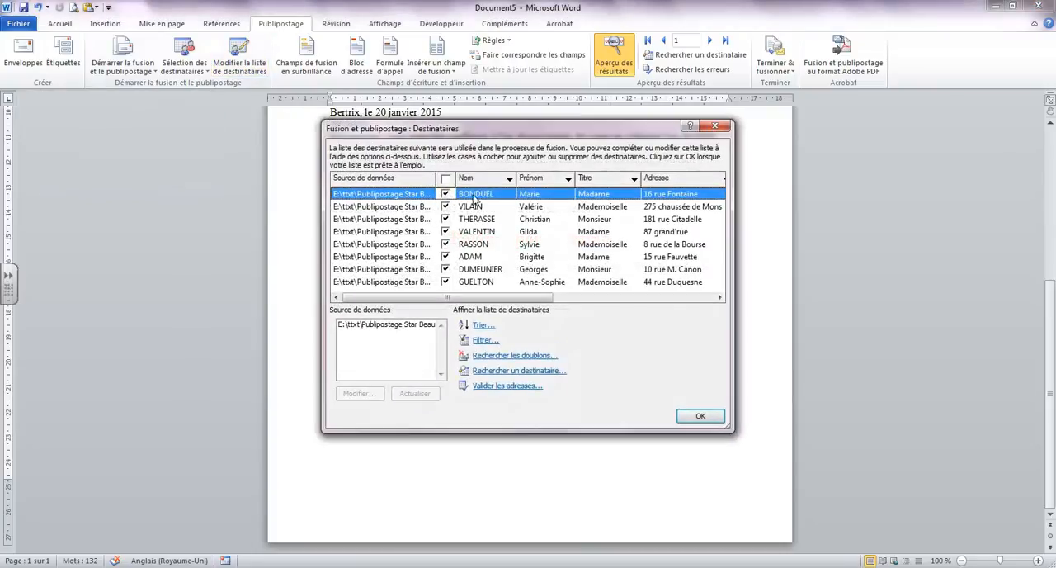
drag(524, 298, 620, 306)
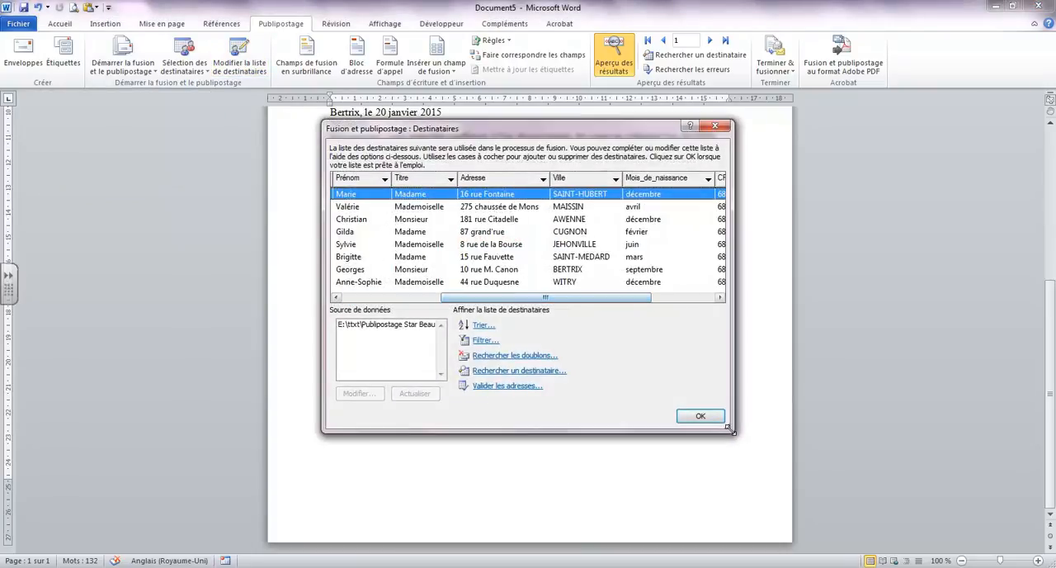
drag(732, 431, 918, 454)
drag(743, 321, 601, 321)
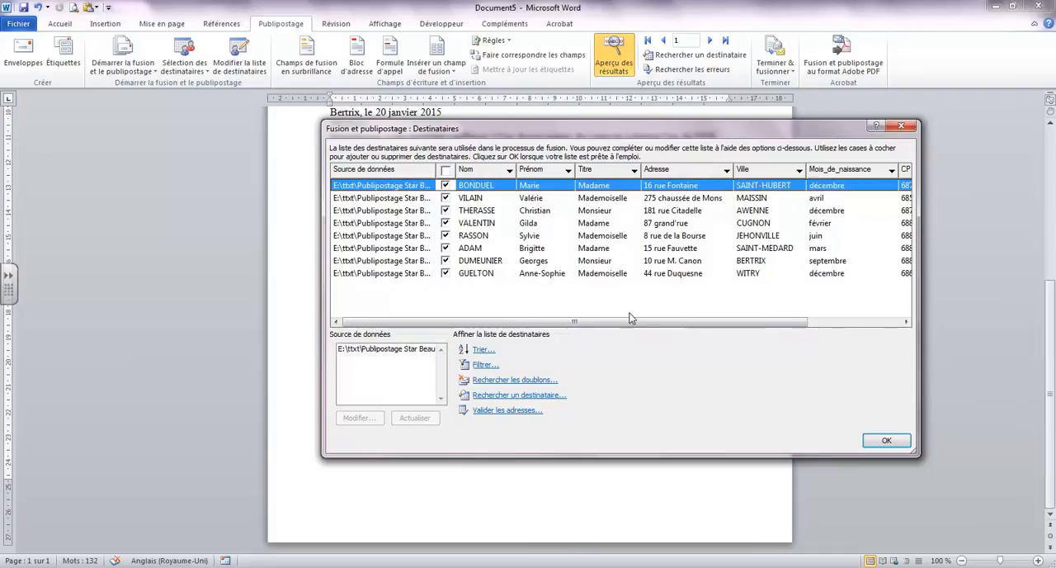
drag(631, 321, 531, 311)
click(881, 440)
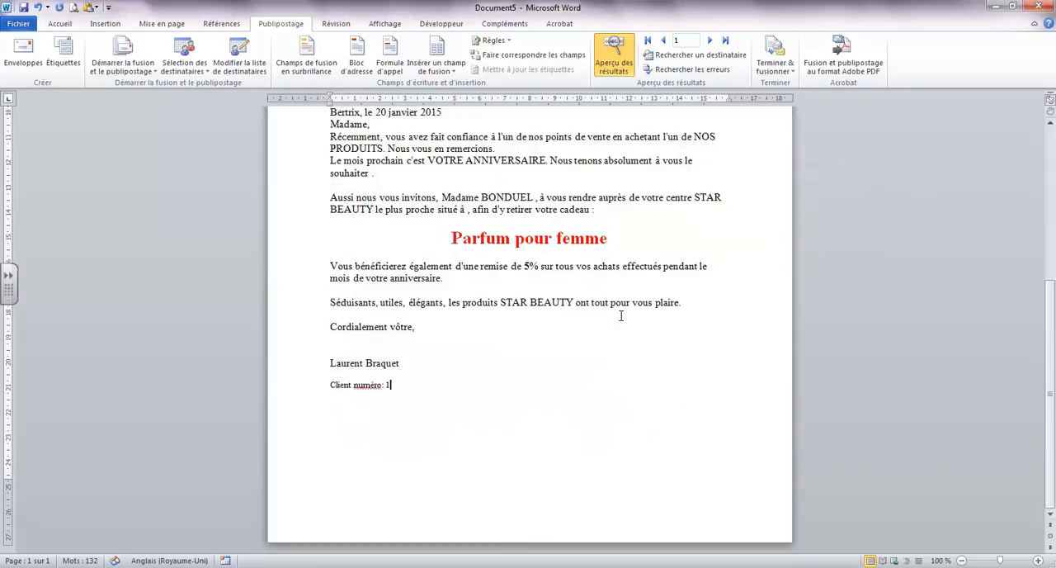